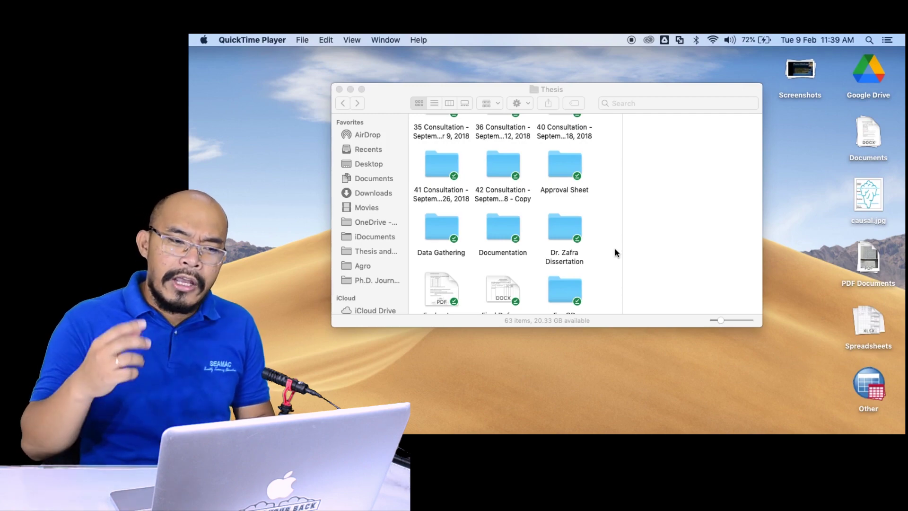
Look through the consultation folders and files in the Thesis folder.
{"action": "scroll", "coordinate": [615, 250], "scroll_direction": "up", "scroll_amount": 10}
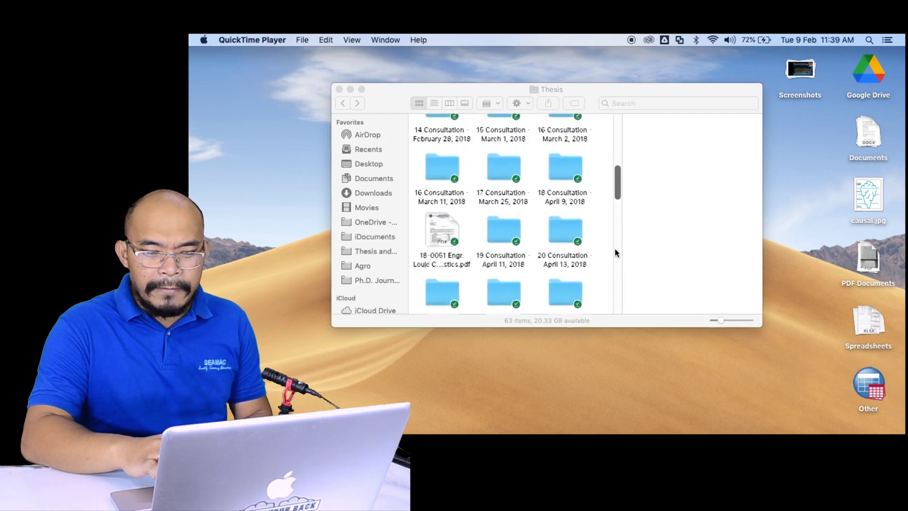
{"action": "scroll", "coordinate": [615, 251], "scroll_direction": "up", "scroll_amount": 5}
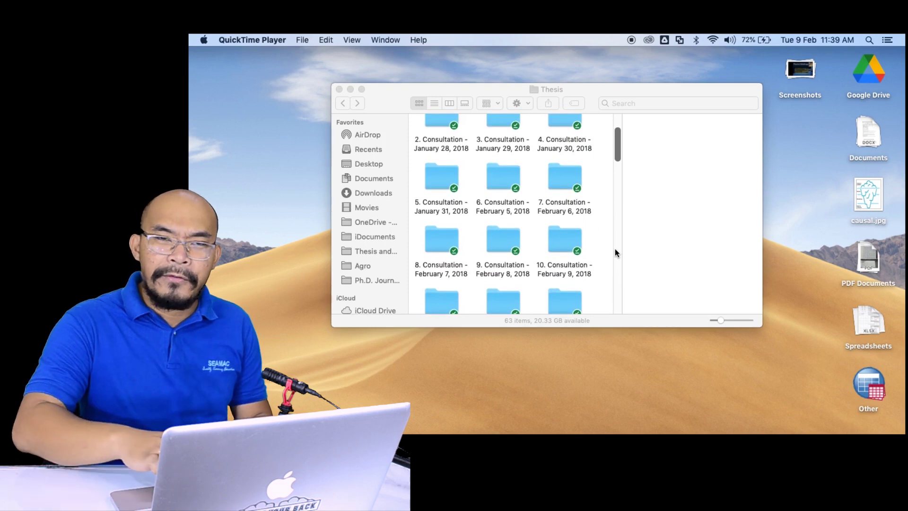
{"action": "scroll", "coordinate": [615, 252], "scroll_direction": "up", "scroll_amount": 3}
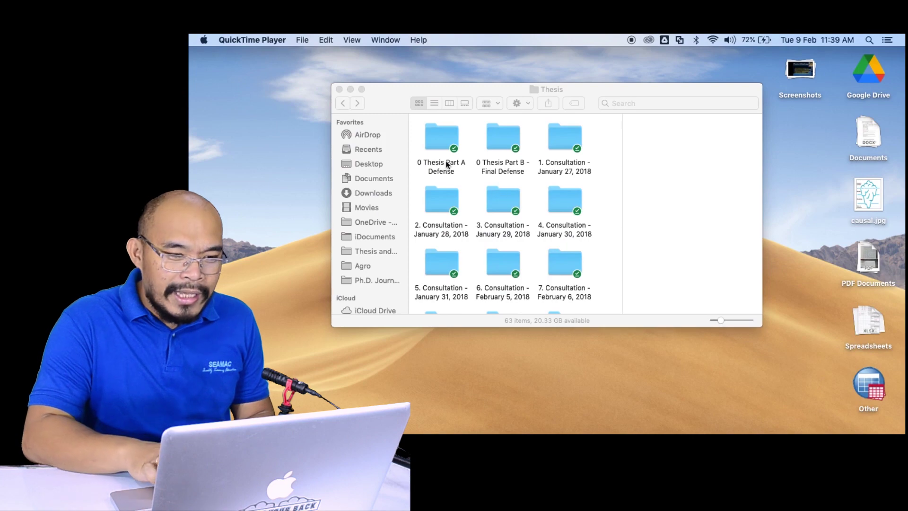
{"action": "scroll", "coordinate": [492, 189], "scroll_direction": "down", "scroll_amount": 5}
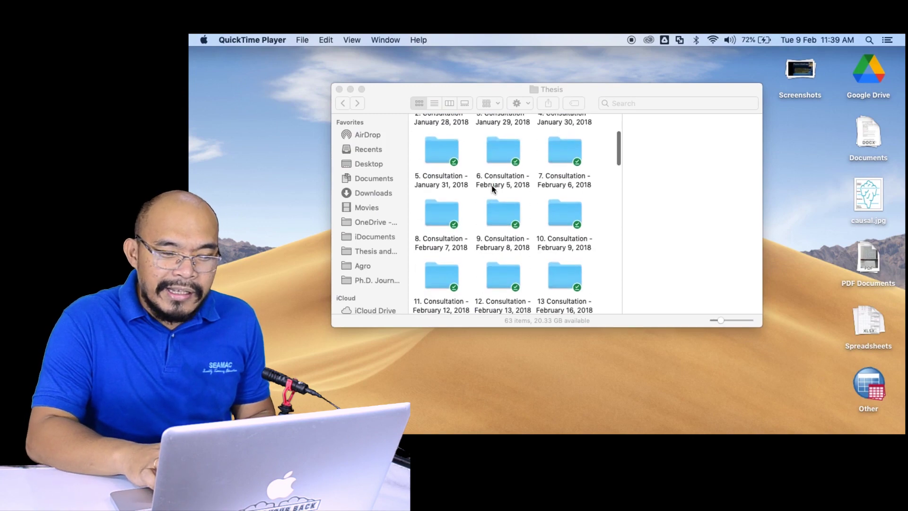
{"action": "scroll", "coordinate": [492, 189], "scroll_direction": "down", "scroll_amount": 8}
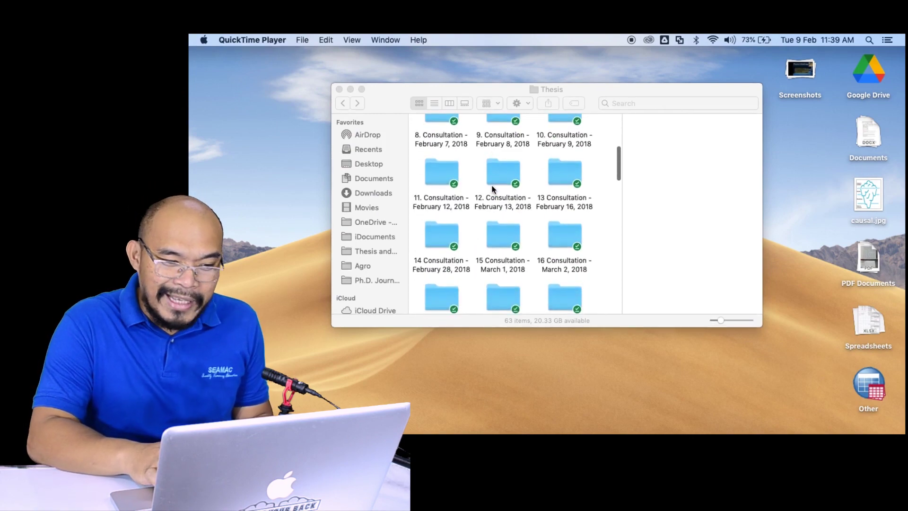
{"action": "scroll", "coordinate": [492, 189], "scroll_direction": "down", "scroll_amount": 10}
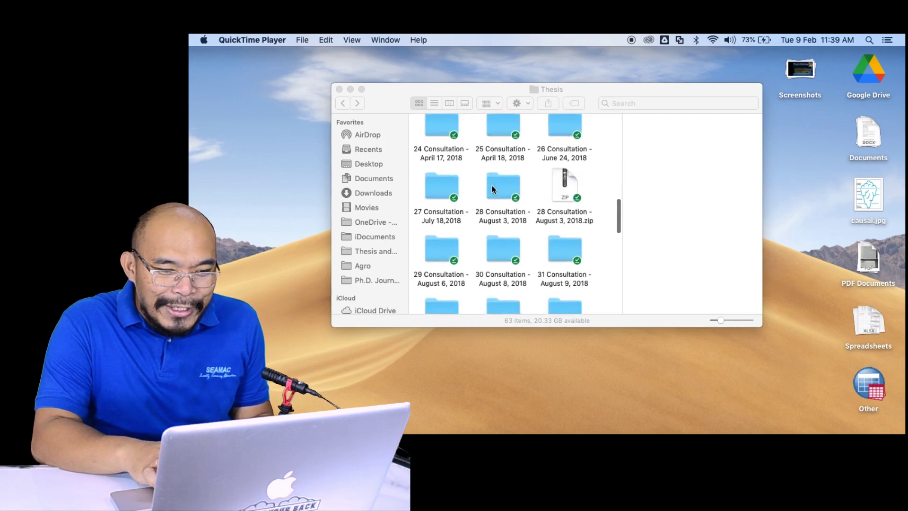
{"action": "scroll", "coordinate": [492, 190], "scroll_direction": "down", "scroll_amount": 4}
{"action": "scroll", "coordinate": [492, 189], "scroll_direction": "up", "scroll_amount": 3}
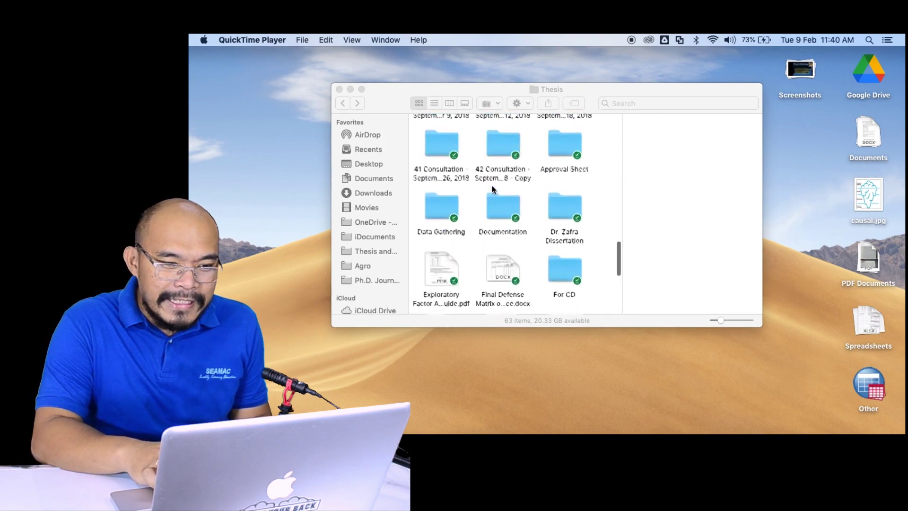
Open the revised manuscript for final submission from the folder "42 Consultation - September 26, 2018 - Copy" in Word.
{"action": "left_click", "coordinate": [509, 143]}
{"action": "double_click", "coordinate": [509, 143]}
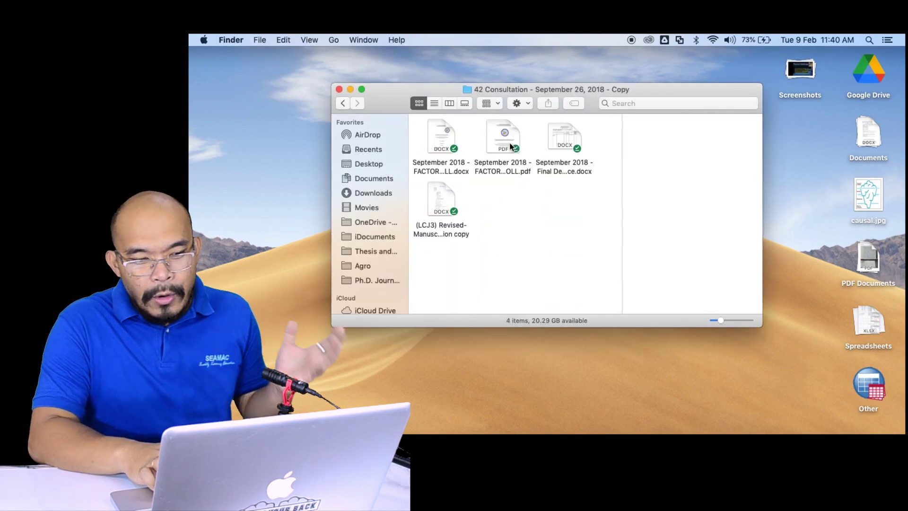
{"action": "double_click", "coordinate": [439, 194]}
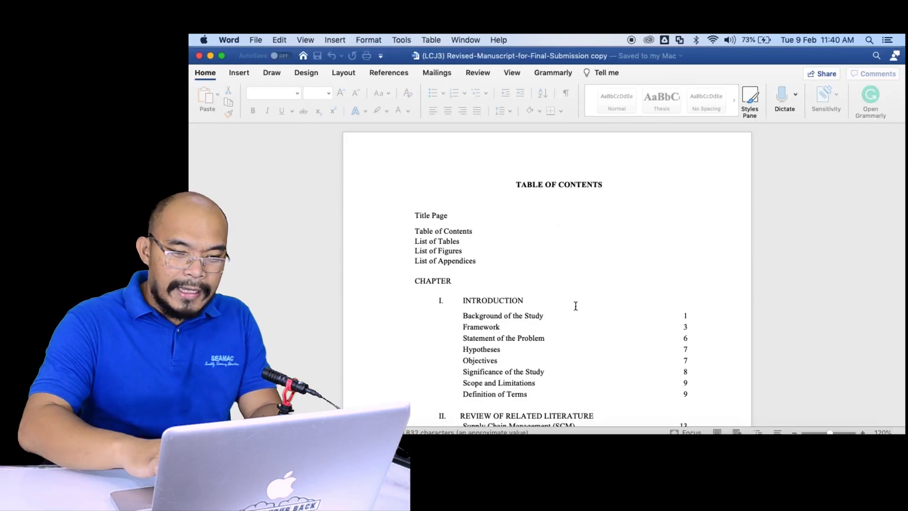
Skim the manuscript from the table of contents to Table 4.1 in the Chapter IV findings.
{"action": "scroll", "coordinate": [592, 374], "scroll_direction": "down", "scroll_amount": 20}
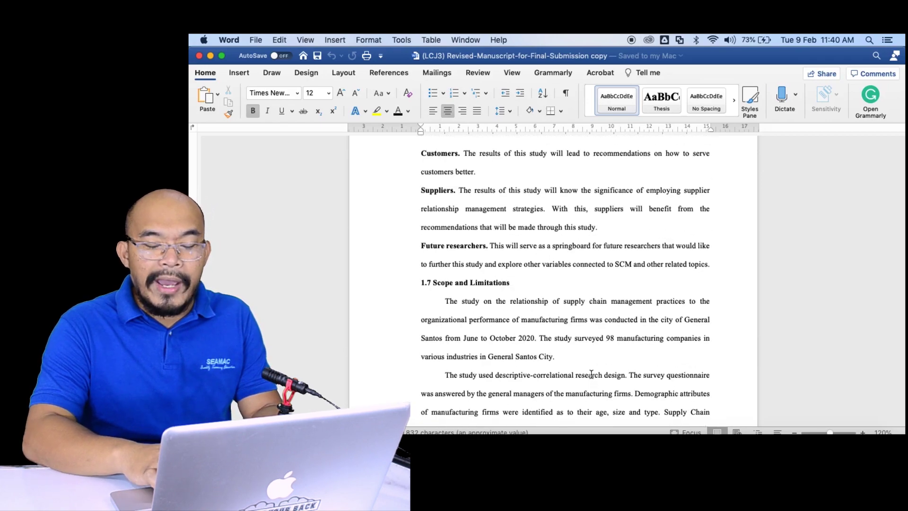
{"action": "scroll", "coordinate": [591, 374], "scroll_direction": "down", "scroll_amount": 15}
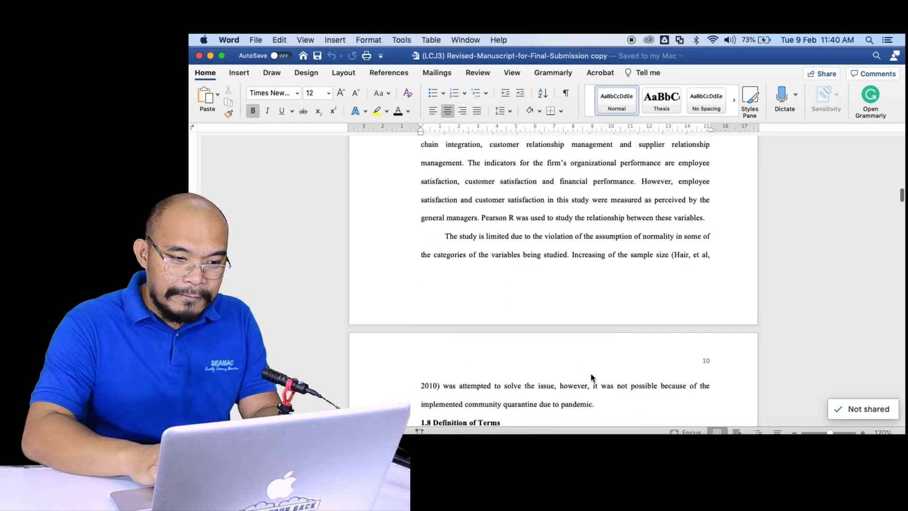
{"action": "scroll", "coordinate": [591, 373], "scroll_direction": "down", "scroll_amount": 15}
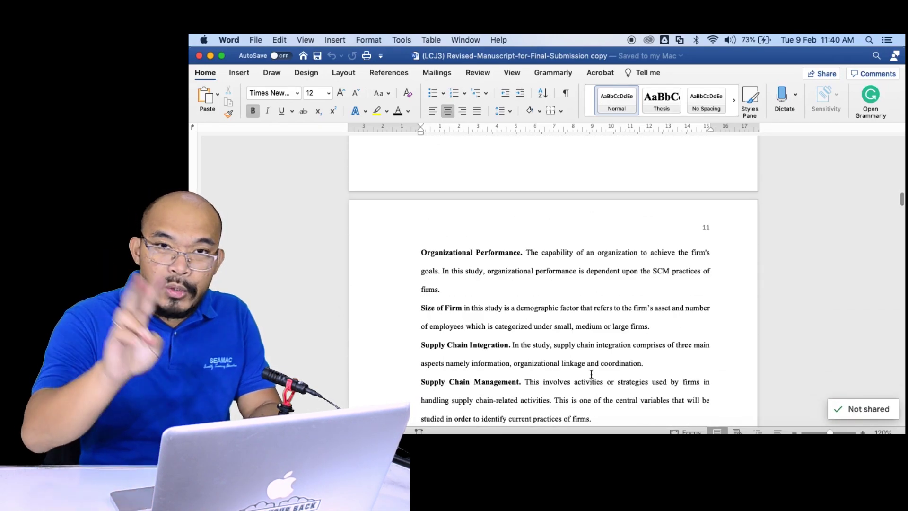
{"action": "scroll", "coordinate": [591, 374], "scroll_direction": "down", "scroll_amount": 10}
{"action": "scroll", "coordinate": [592, 375], "scroll_direction": "down", "scroll_amount": 20}
{"action": "scroll", "coordinate": [591, 375], "scroll_direction": "down", "scroll_amount": 20}
{"action": "scroll", "coordinate": [591, 374], "scroll_direction": "down", "scroll_amount": 12}
{"action": "scroll", "coordinate": [592, 375], "scroll_direction": "up", "scroll_amount": 8}
{"action": "scroll", "coordinate": [592, 375], "scroll_direction": "down", "scroll_amount": 15}
{"action": "scroll", "coordinate": [591, 374], "scroll_direction": "down", "scroll_amount": 20}
{"action": "scroll", "coordinate": [591, 378], "scroll_direction": "down", "scroll_amount": 3}
{"action": "scroll", "coordinate": [591, 378], "scroll_direction": "up", "scroll_amount": 15}
{"action": "scroll", "coordinate": [592, 374], "scroll_direction": "down", "scroll_amount": 5}
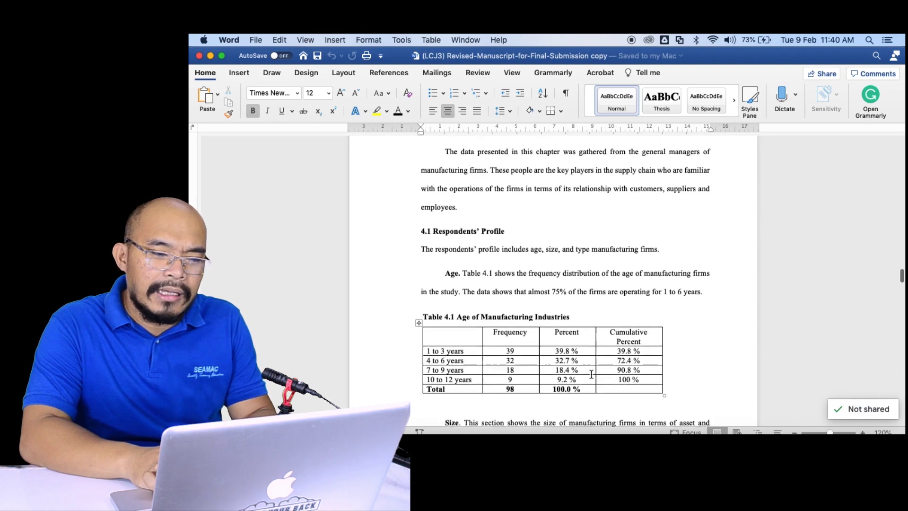
{"action": "scroll", "coordinate": [591, 374], "scroll_direction": "up", "scroll_amount": 3}
{"action": "scroll", "coordinate": [592, 374], "scroll_direction": "down", "scroll_amount": 10}
{"action": "scroll", "coordinate": [591, 374], "scroll_direction": "up", "scroll_amount": 2}
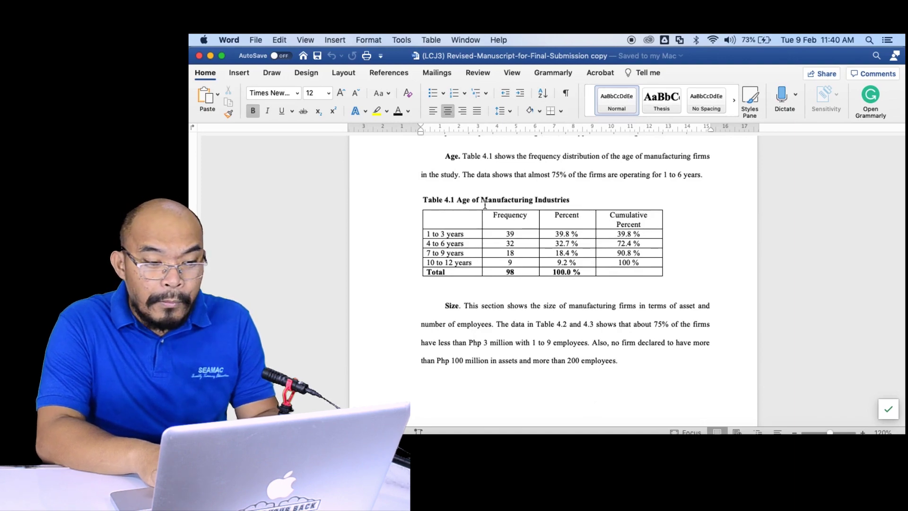
Add a paragraph reading "Discuss here…" and an empty paragraph after it, below the introductory text of section 4.4.
{"action": "scroll", "coordinate": [565, 274], "scroll_direction": "down", "scroll_amount": 15}
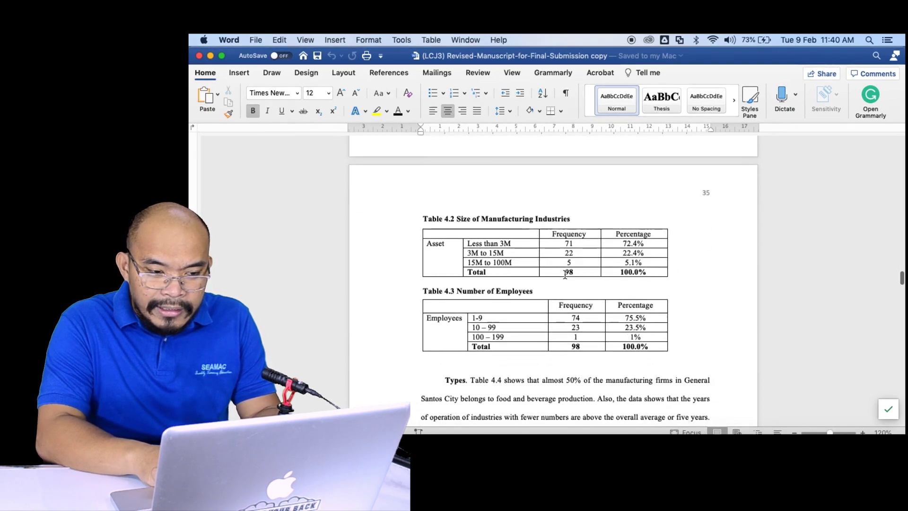
{"action": "scroll", "coordinate": [565, 274], "scroll_direction": "down", "scroll_amount": 20}
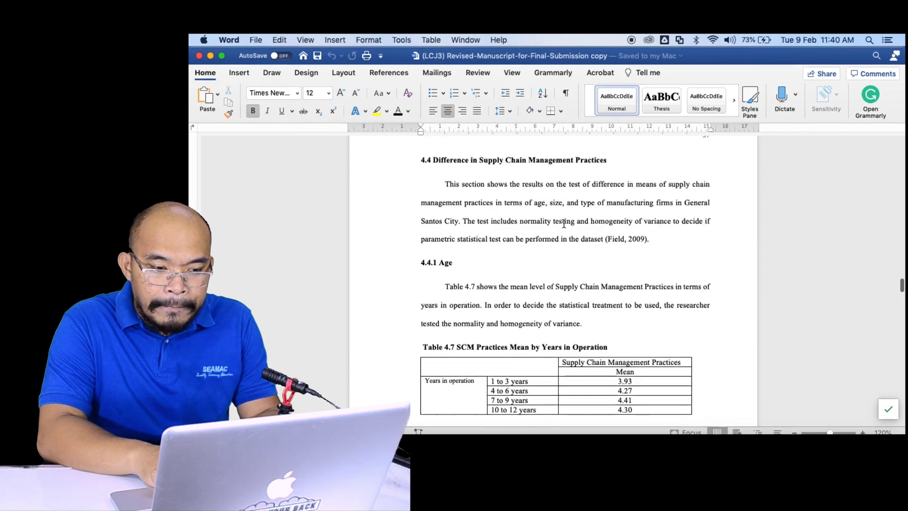
{"action": "scroll", "coordinate": [564, 224], "scroll_direction": "up", "scroll_amount": 6}
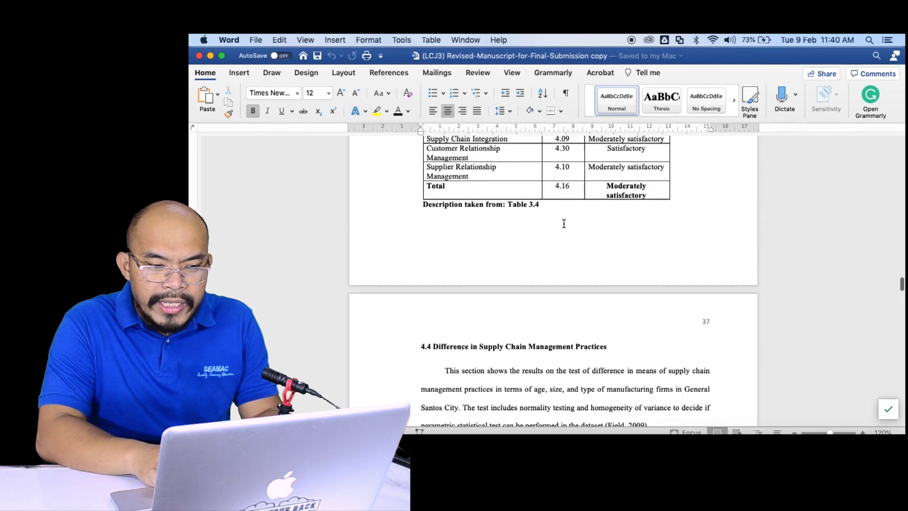
{"action": "scroll", "coordinate": [574, 326], "scroll_direction": "down", "scroll_amount": 3}
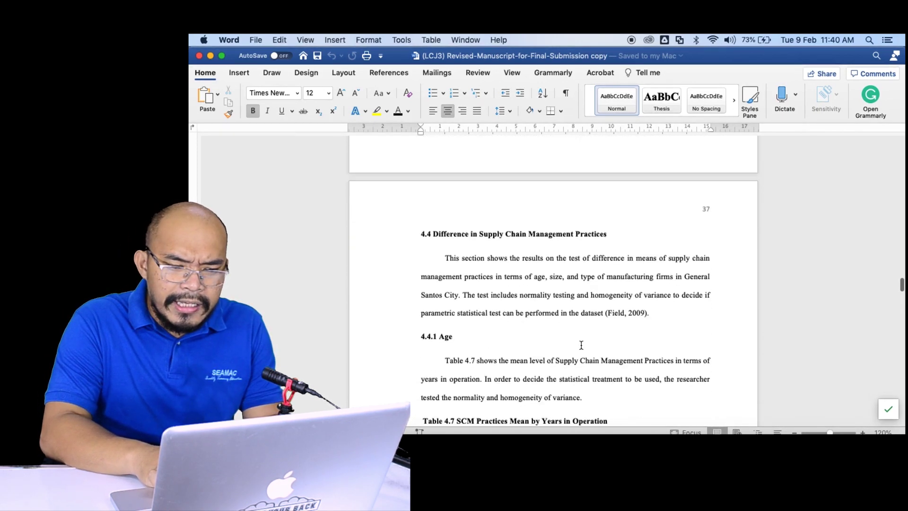
{"action": "left_click", "coordinate": [667, 315]}
{"action": "key", "text": "Return"}
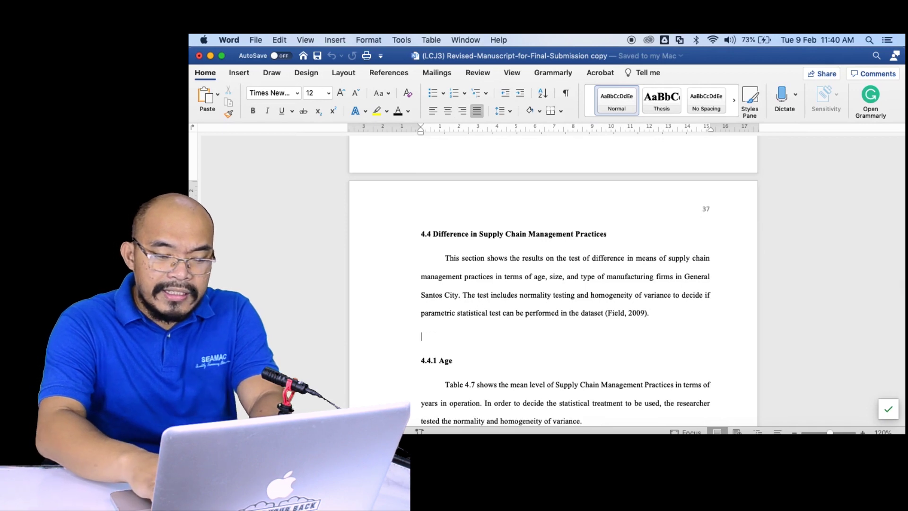
{"action": "type", "text": "Disu"}
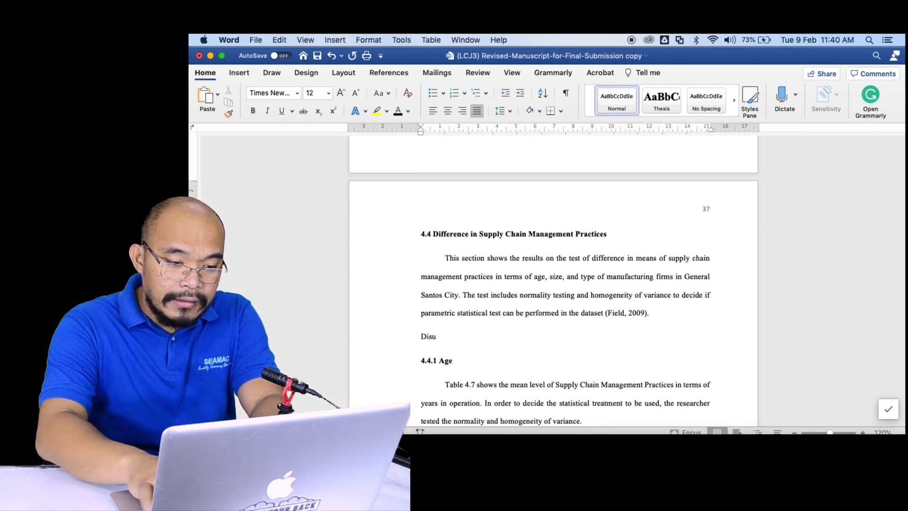
{"action": "key", "text": "BackSpace"}
{"action": "type", "text": "cuss "}
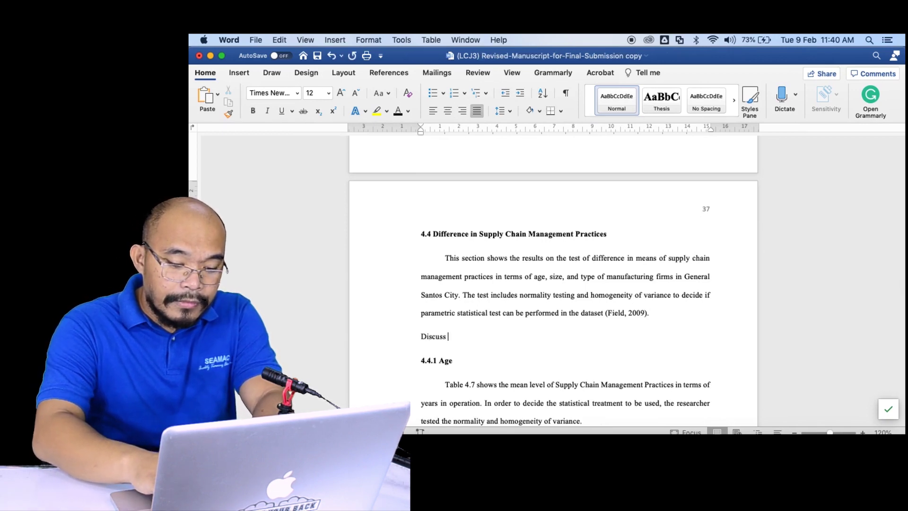
{"action": "type", "text": "here..."}
{"action": "key", "text": "Return"}
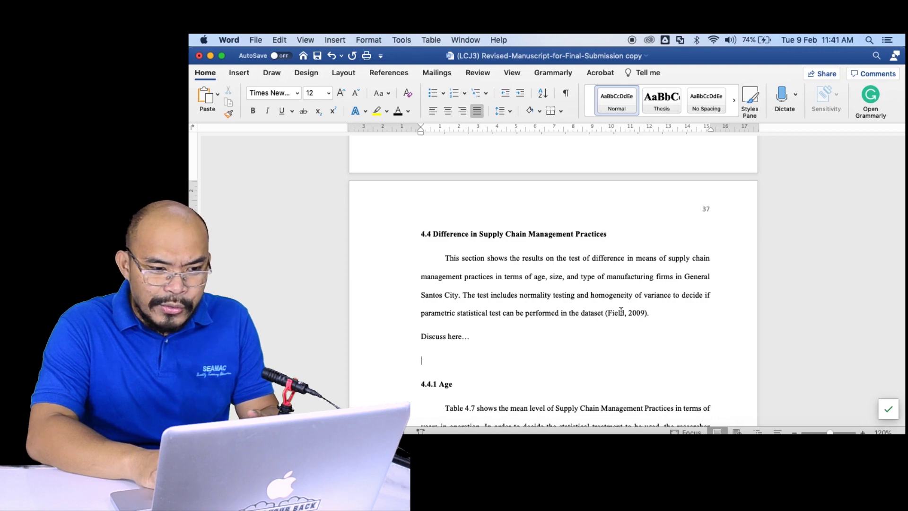
Split the document window into two panes and place the cursor under "Discuss here…" in the lower pane.
{"action": "scroll", "coordinate": [621, 311], "scroll_direction": "up", "scroll_amount": 20}
{"action": "scroll", "coordinate": [621, 312], "scroll_direction": "down", "scroll_amount": 20}
{"action": "scroll", "coordinate": [621, 311], "scroll_direction": "down", "scroll_amount": 5}
{"action": "scroll", "coordinate": [621, 311], "scroll_direction": "down", "scroll_amount": 4}
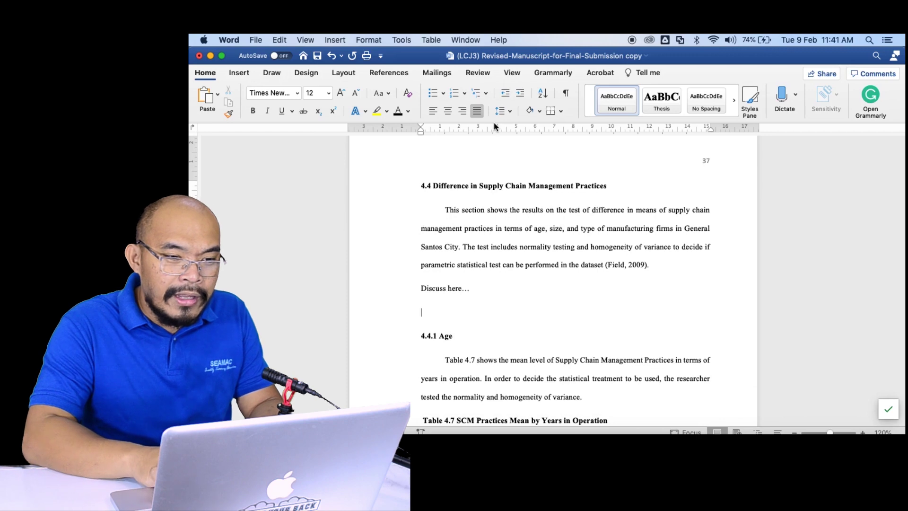
{"action": "left_click", "coordinate": [513, 73]}
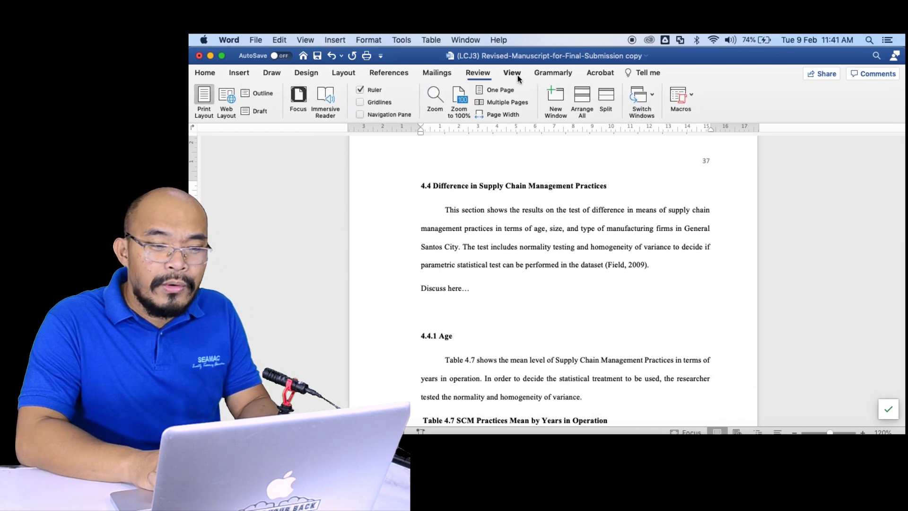
{"action": "left_click", "coordinate": [603, 109]}
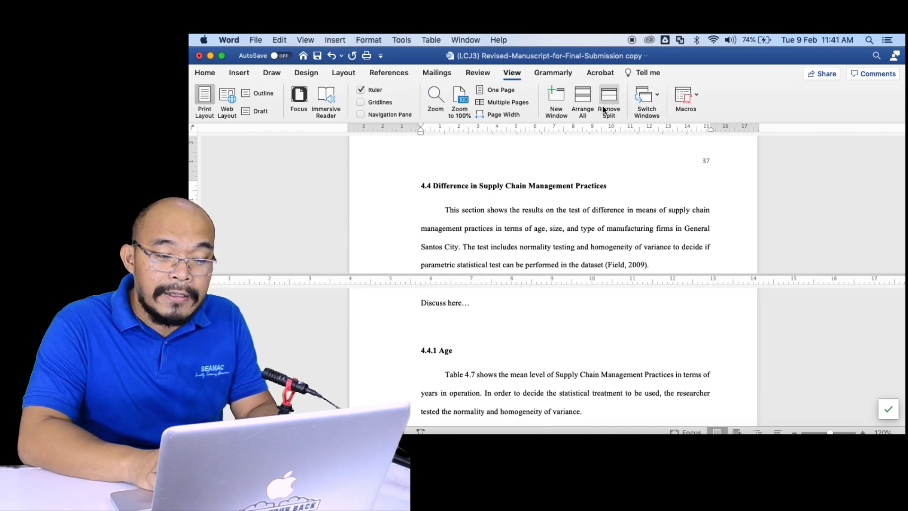
{"action": "left_click", "coordinate": [458, 322]}
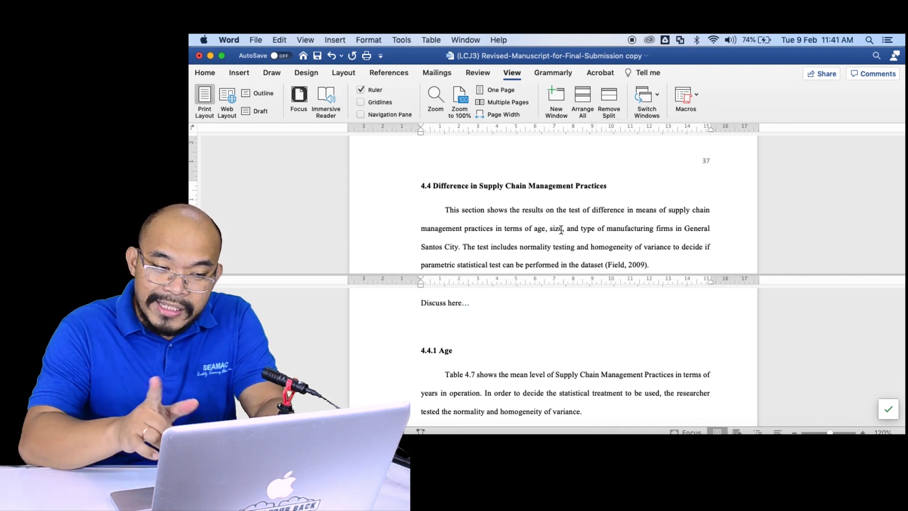
Show Table 4.1 in the upper pane while keeping section 4.4 in the lower one, and return to the discussion text.
{"action": "scroll", "coordinate": [542, 213], "scroll_direction": "up", "scroll_amount": 4}
{"action": "scroll", "coordinate": [542, 212], "scroll_direction": "up", "scroll_amount": 15}
{"action": "scroll", "coordinate": [541, 212], "scroll_direction": "up", "scroll_amount": 15}
{"action": "scroll", "coordinate": [541, 213], "scroll_direction": "down", "scroll_amount": 3}
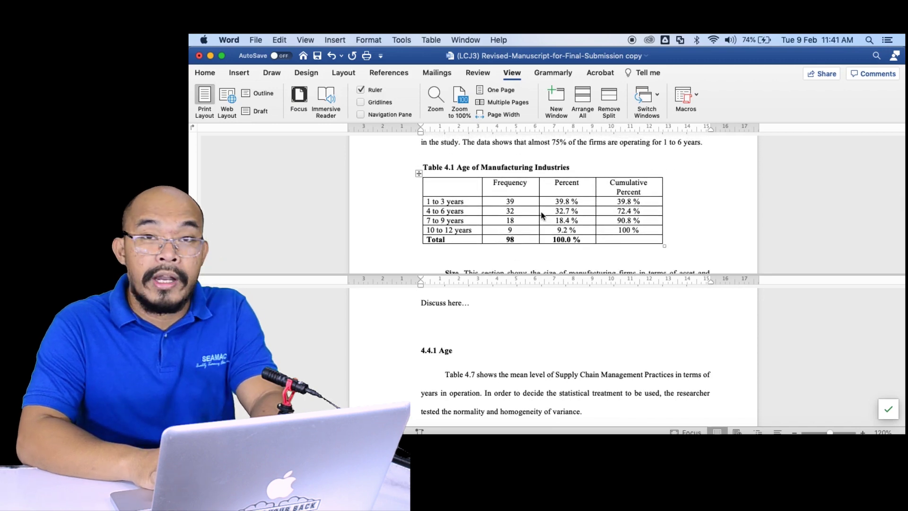
{"action": "left_click", "coordinate": [483, 310]}
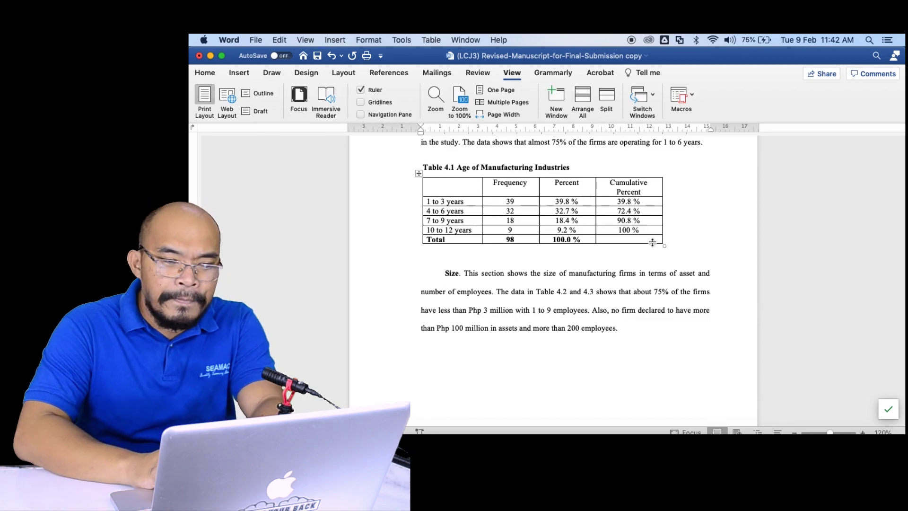
Examine how the Chapter IV heading, Tables 4.1 to 4.4 and section 4.2 are laid out across pages, and locate section 3.5 Ethical Considerations.
{"action": "scroll", "coordinate": [653, 242], "scroll_direction": "down", "scroll_amount": 15}
{"action": "scroll", "coordinate": [653, 242], "scroll_direction": "down", "scroll_amount": 15}
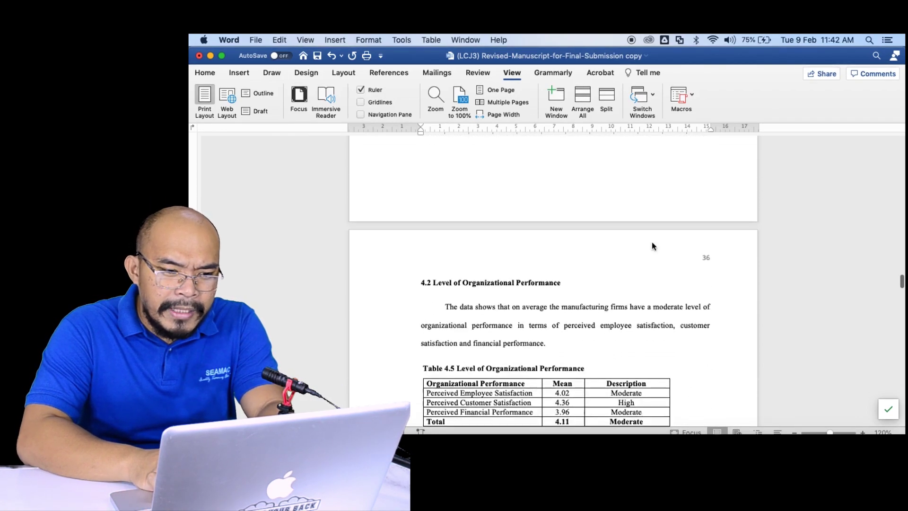
{"action": "scroll", "coordinate": [653, 242], "scroll_direction": "up", "scroll_amount": 20}
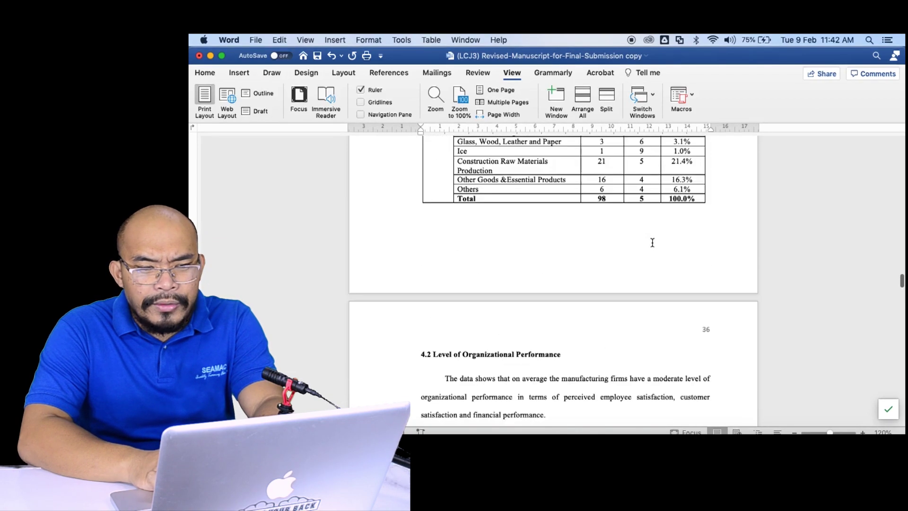
{"action": "scroll", "coordinate": [652, 243], "scroll_direction": "down", "scroll_amount": 3}
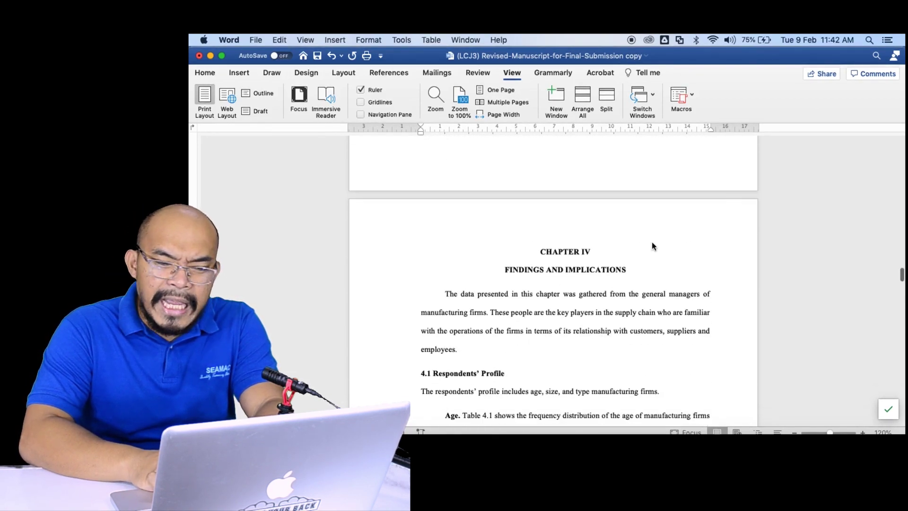
{"action": "scroll", "coordinate": [653, 242], "scroll_direction": "down", "scroll_amount": 2}
{"action": "scroll", "coordinate": [651, 242], "scroll_direction": "down", "scroll_amount": 4}
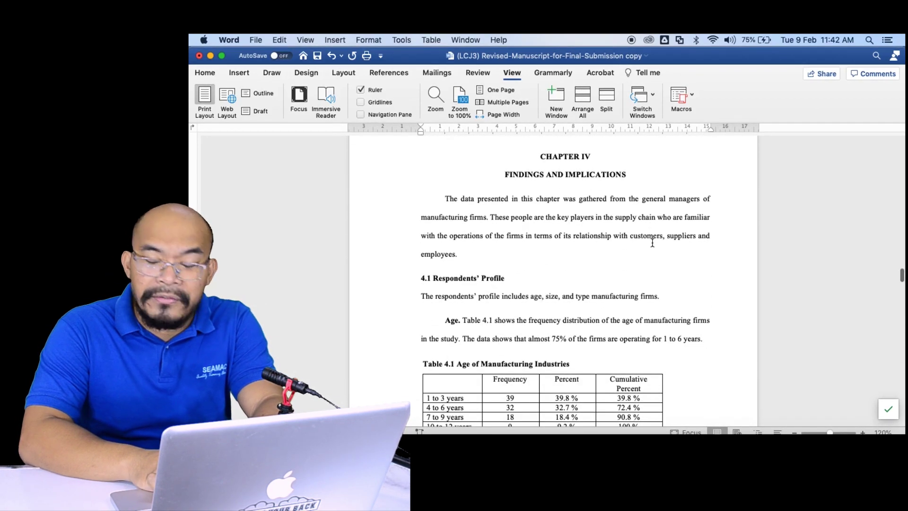
{"action": "scroll", "coordinate": [652, 243], "scroll_direction": "down", "scroll_amount": 5}
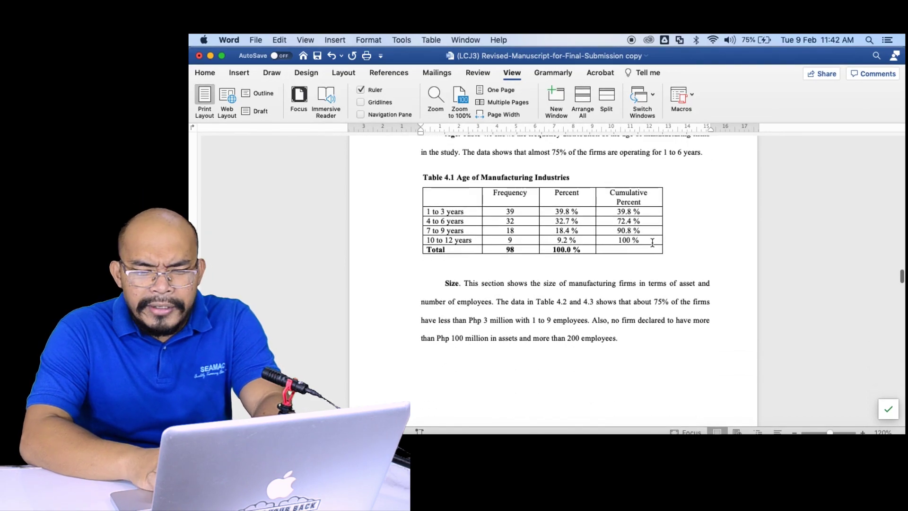
{"action": "scroll", "coordinate": [652, 242], "scroll_direction": "down", "scroll_amount": 7}
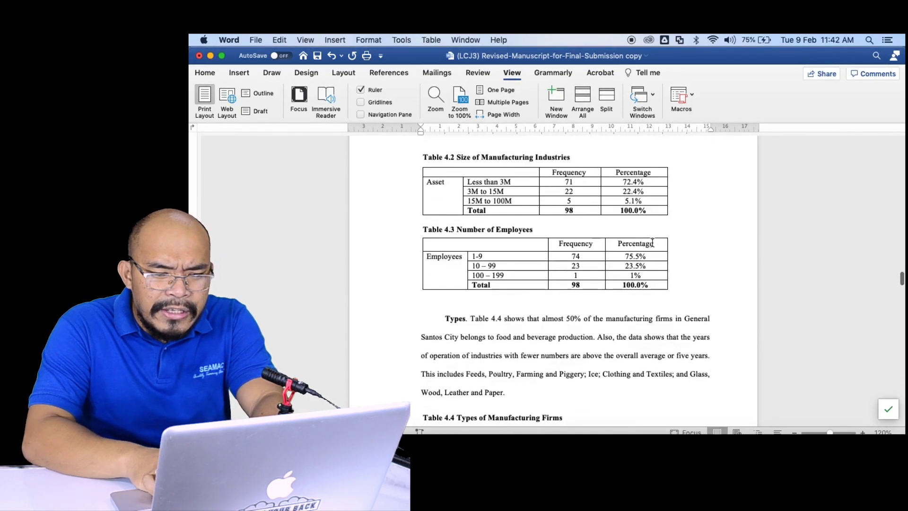
{"action": "scroll", "coordinate": [652, 243], "scroll_direction": "up", "scroll_amount": 12}
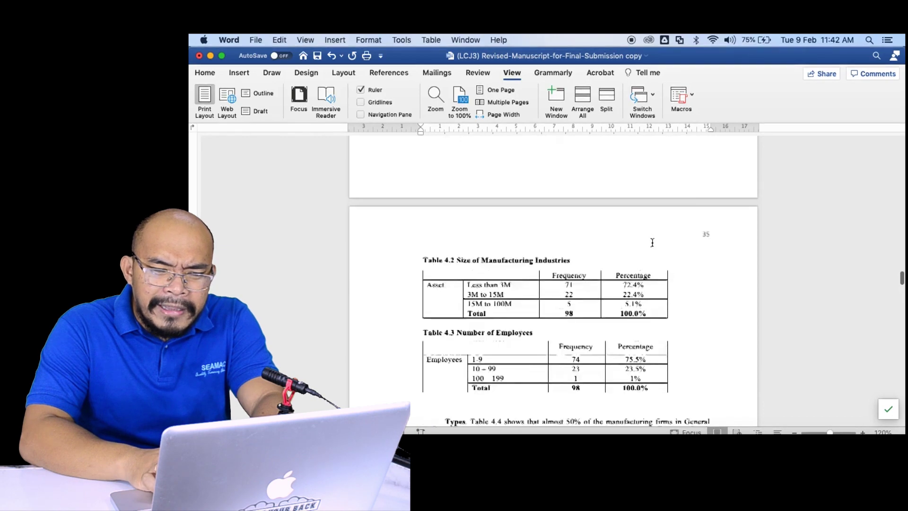
{"action": "scroll", "coordinate": [653, 242], "scroll_direction": "up", "scroll_amount": 10}
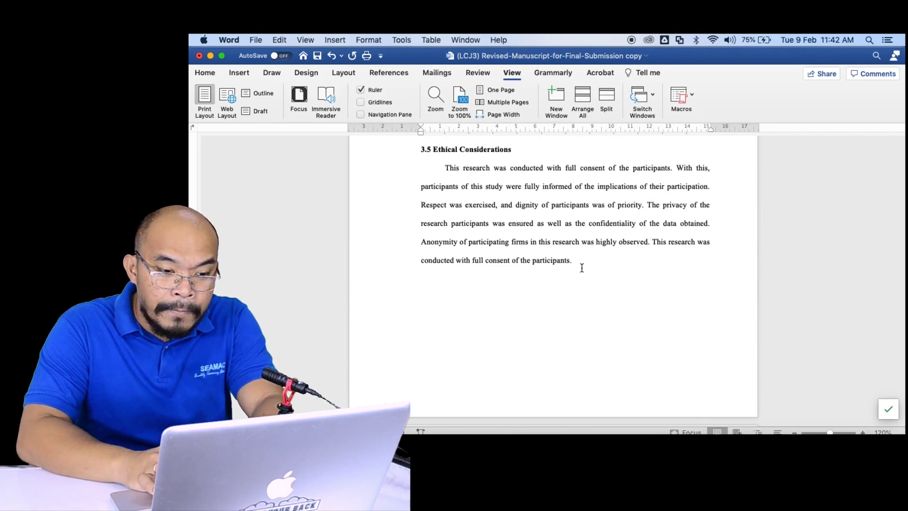
Copy the section 3.5 text from "The privacy of the research participants" to its end, and place the cursor after the last sentence.
{"action": "left_click_drag", "start_coordinate": [583, 264], "coordinate": [641, 211]}
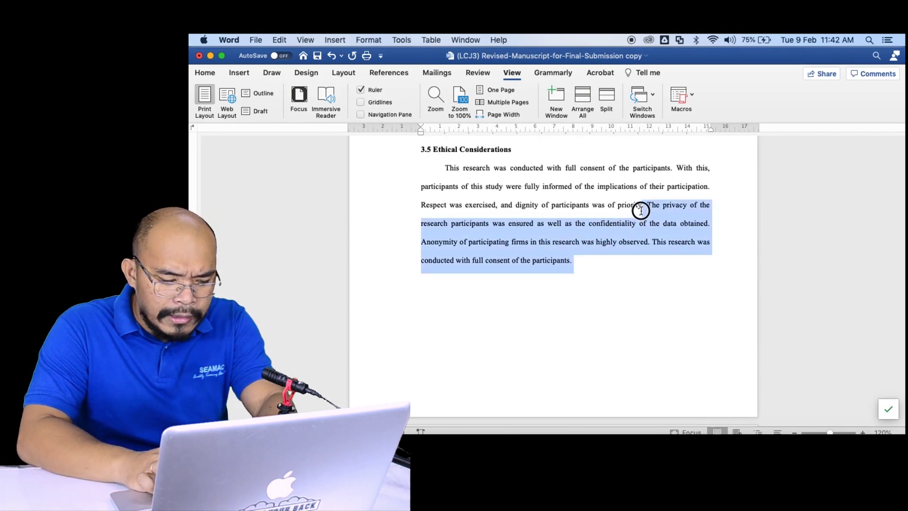
{"action": "left_click", "coordinate": [585, 269]}
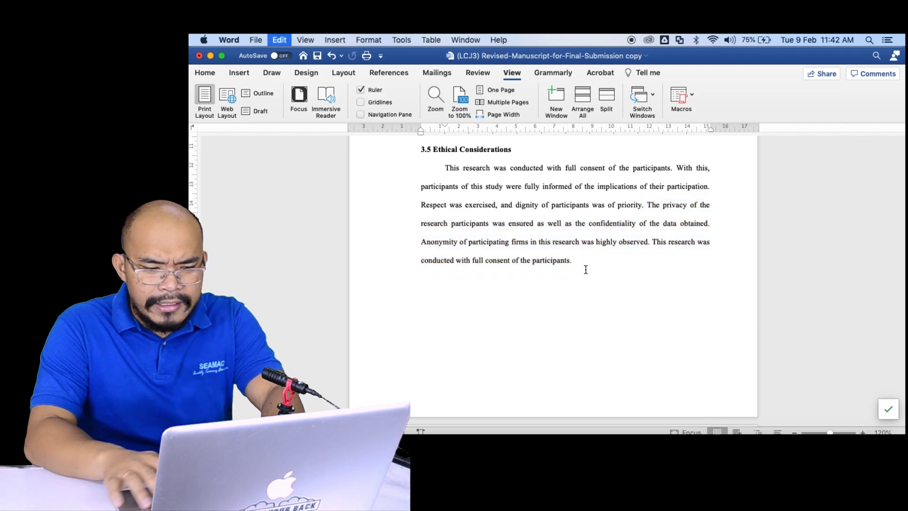
Paste the copied passage at the end of section 3.5 and once more in a new paragraph below it.
{"action": "type", "text": ". The privacy of the research participants was ensured as well as the confidentiality of the data obtained. Anonymity of participating firms in this research was highly observed. This research was conducted with full consent of the participants."}
{"action": "key", "text": "Return"}
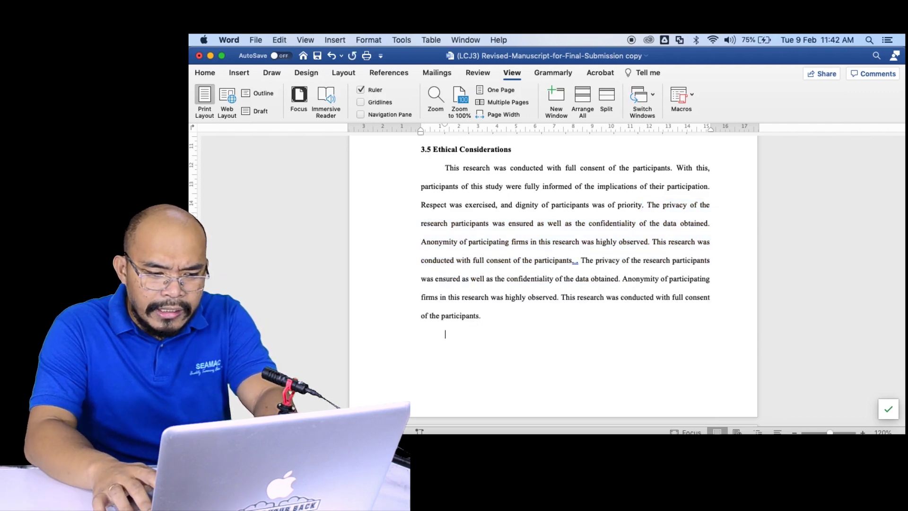
{"action": "type", "text": ". The privacy of the research participants was ensured as well as the confidentiality of the data obtained. Anonymity of participating firms in this research was highly observed. This research was conducted with full consent of the participants."}
Examine how the added text shifts the CHAPTER IV heading, Table 4.1 and the following tables across the pages.
{"action": "scroll", "coordinate": [585, 269], "scroll_direction": "down", "scroll_amount": 5}
{"action": "scroll", "coordinate": [586, 269], "scroll_direction": "up", "scroll_amount": 3}
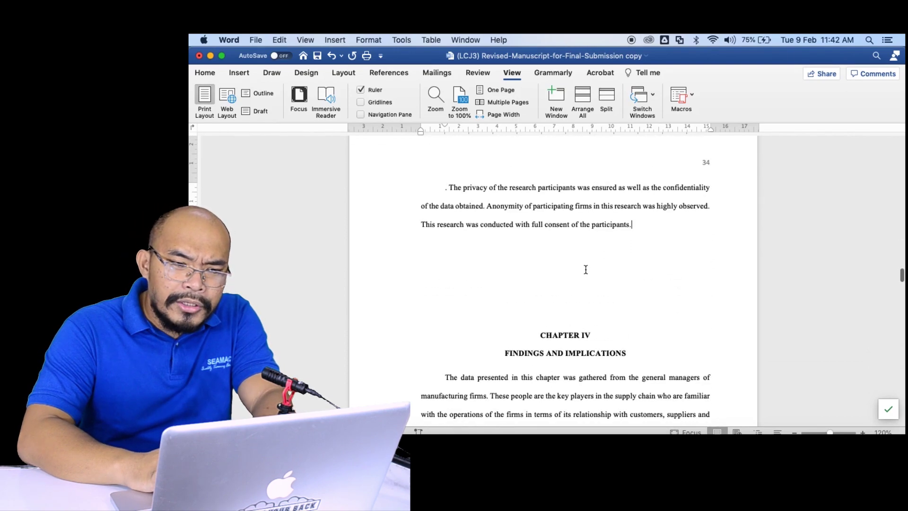
{"action": "scroll", "coordinate": [635, 327], "scroll_direction": "down", "scroll_amount": 10}
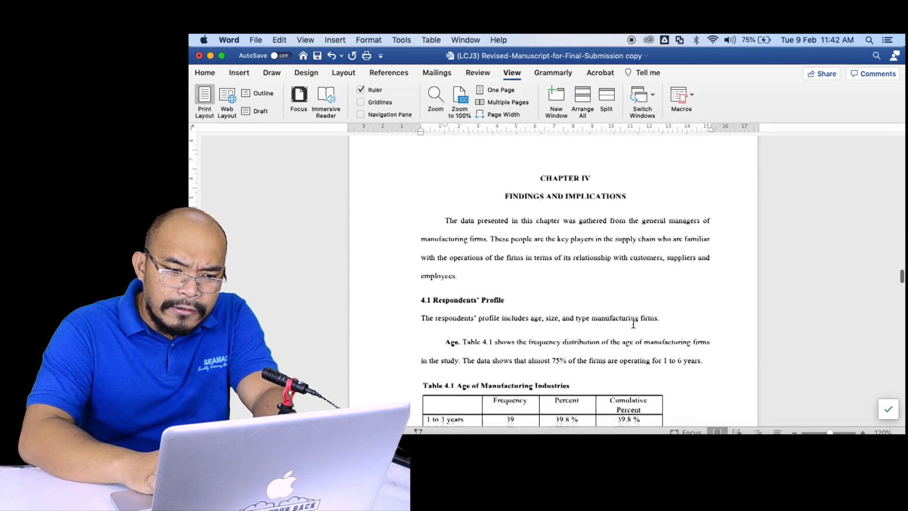
{"action": "scroll", "coordinate": [635, 326], "scroll_direction": "down", "scroll_amount": 3}
{"action": "scroll", "coordinate": [634, 325], "scroll_direction": "up", "scroll_amount": 5}
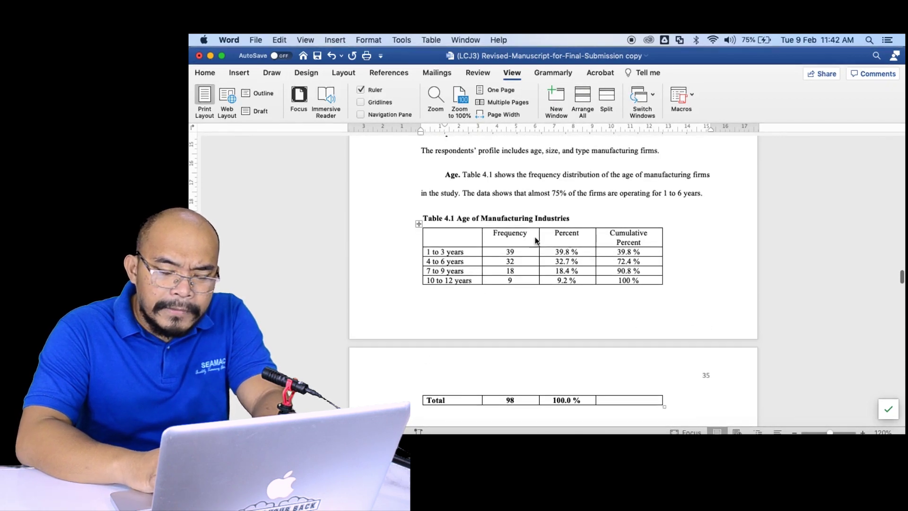
{"action": "scroll", "coordinate": [606, 286], "scroll_direction": "down", "scroll_amount": 5}
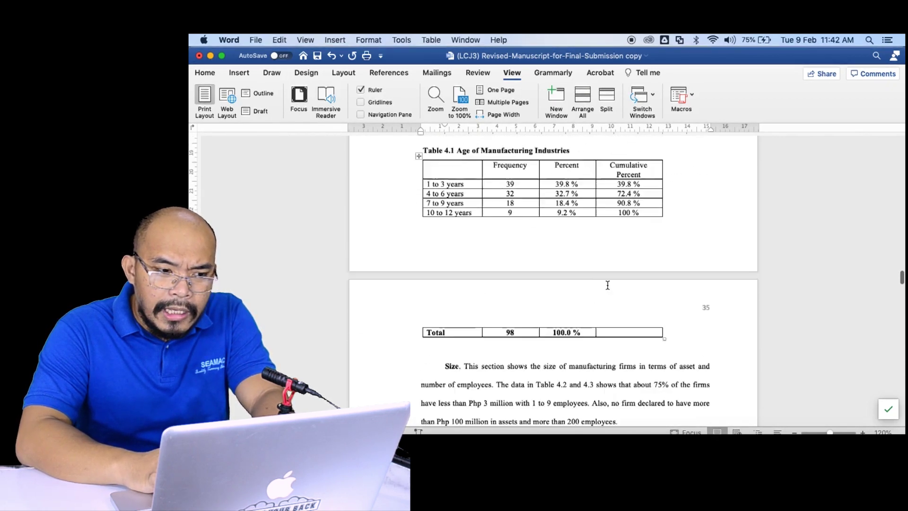
{"action": "scroll", "coordinate": [608, 285], "scroll_direction": "down", "scroll_amount": 3}
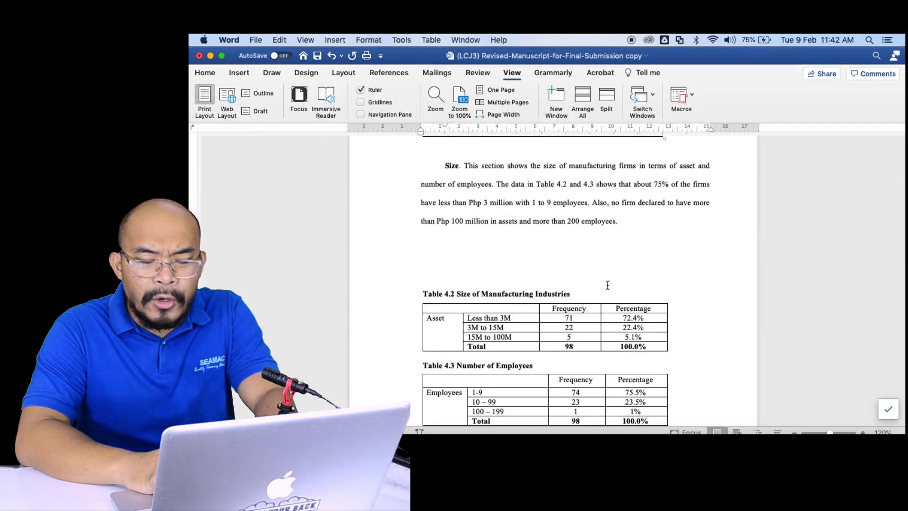
{"action": "scroll", "coordinate": [608, 285], "scroll_direction": "up", "scroll_amount": 15}
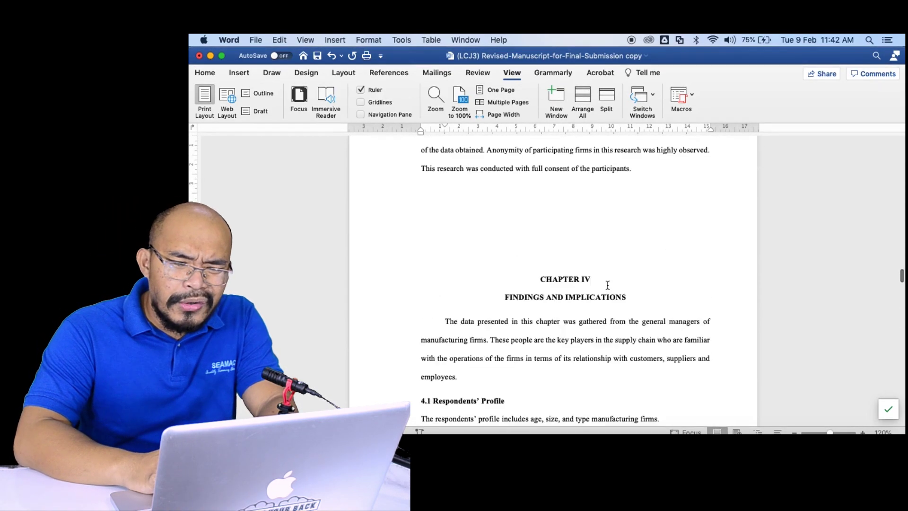
Add blank paragraphs after the pasted paragraph to push the CHAPTER IV heading down, and delete the surplus ones.
{"action": "left_click", "coordinate": [637, 290]}
{"action": "key", "text": "Return"}
{"action": "key", "text": "Return"}
{"action": "key", "text": "Return"}
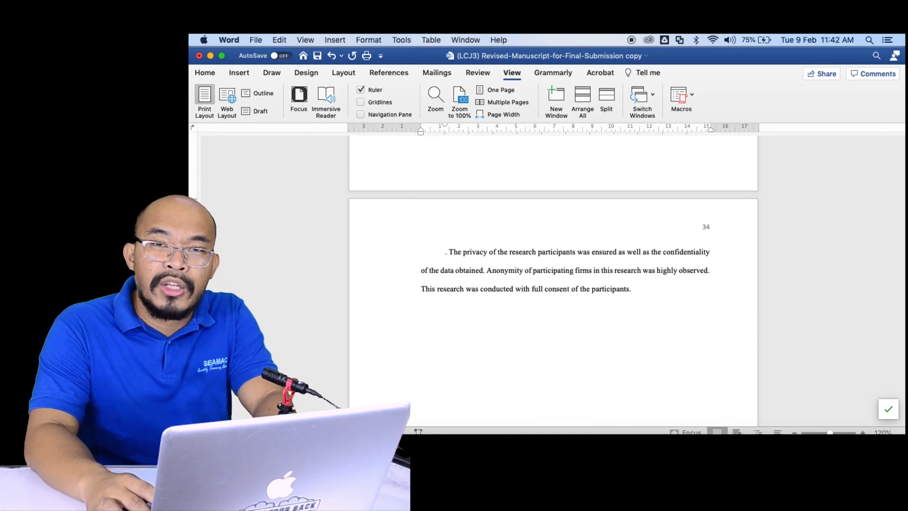
{"action": "key", "text": "BackSpace"}
{"action": "key", "text": "BackSpace"}
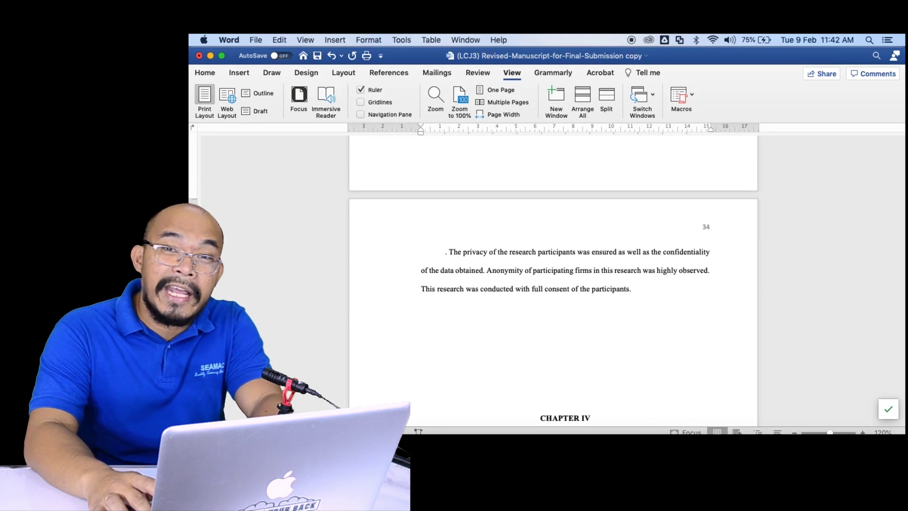
Undo the added blank paragraphs and the pasted passages at the end of section 3.5.
{"action": "key", "text": "super+z"}
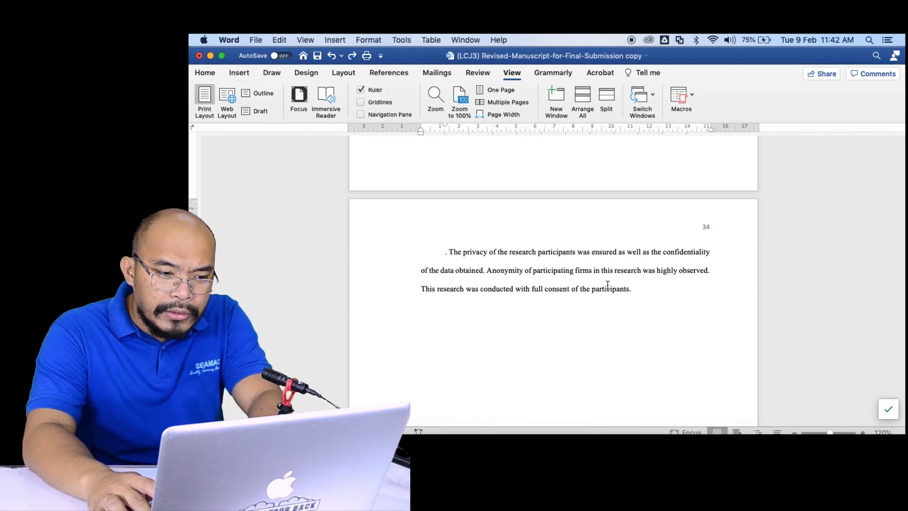
{"action": "key", "text": "super+z"}
{"action": "key", "text": "super+z"}
{"action": "key", "text": "super+z"}
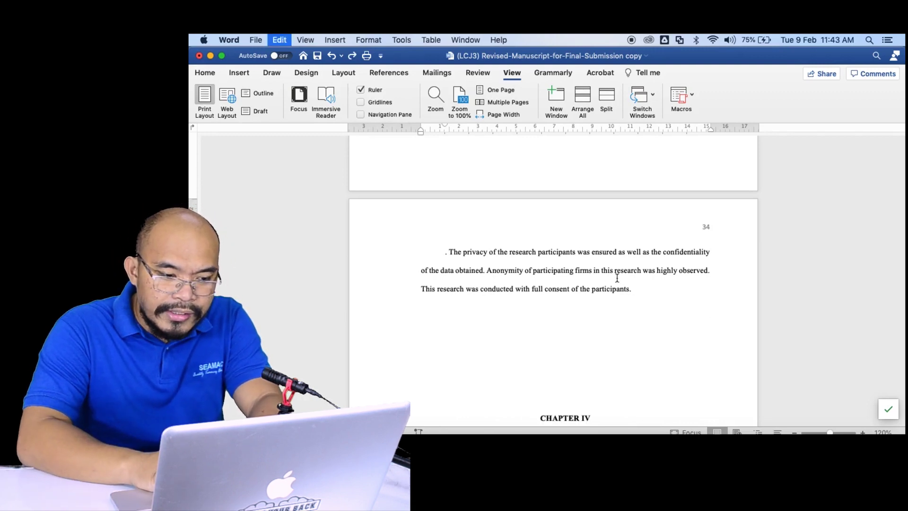
{"action": "key", "text": "super+z"}
{"action": "key", "text": "super+z"}
{"action": "key", "text": "super+z"}
{"action": "key", "text": "super+z"}
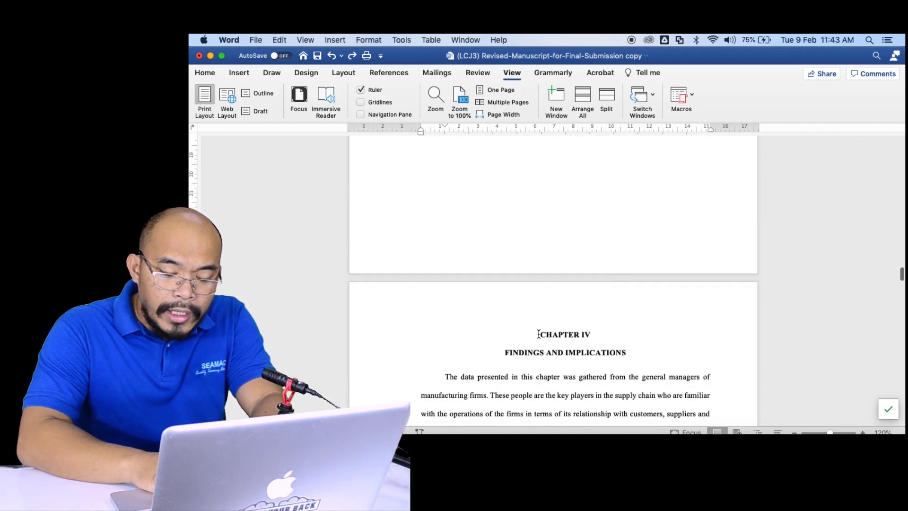
Delete empty paragraphs directly above the CHAPTER IV heading so that it moves up onto the preceding page.
{"action": "key", "text": "super+y"}
{"action": "key", "text": "super+y"}
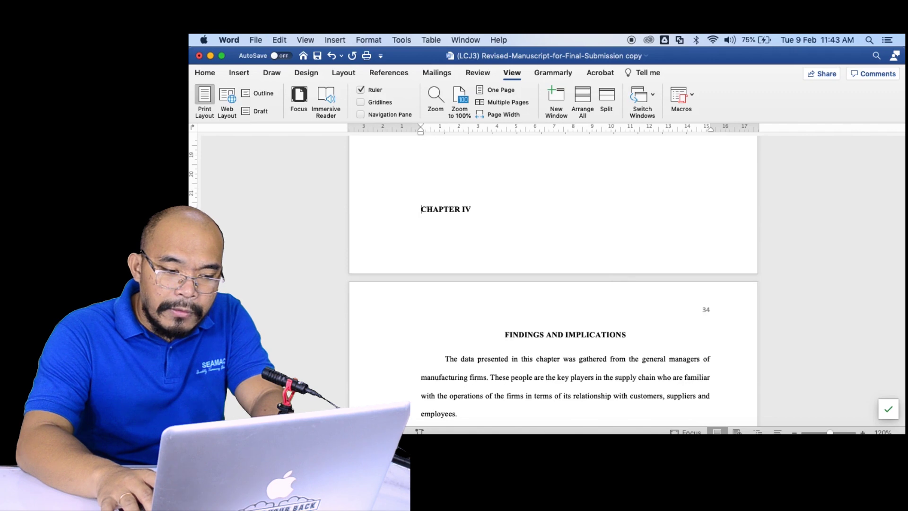
{"action": "key", "text": "super+y"}
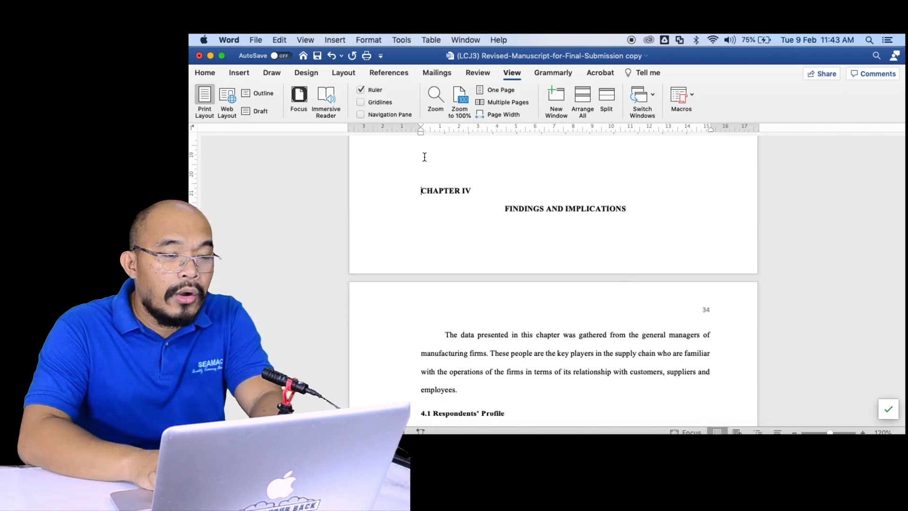
Insert a Next Page section break before the CHAPTER IV heading and center the heading.
{"action": "left_click", "coordinate": [349, 75]}
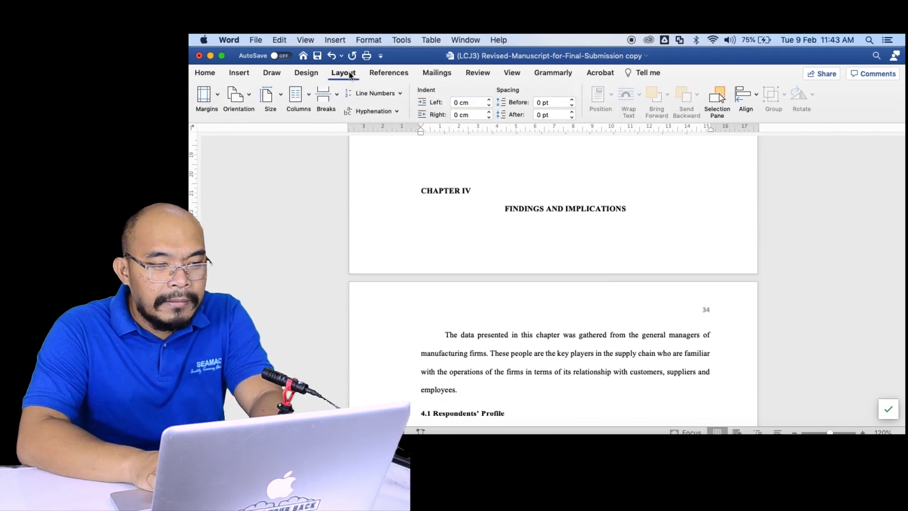
{"action": "left_click", "coordinate": [337, 96]}
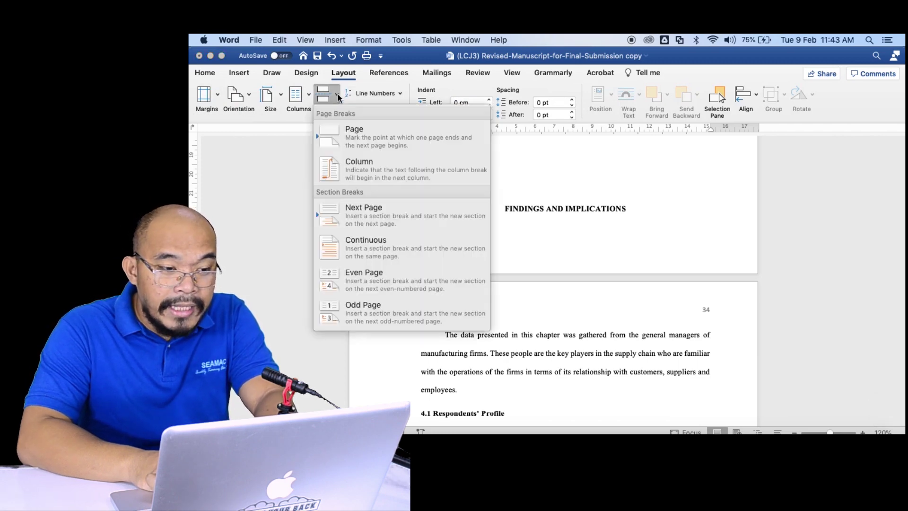
{"action": "left_click", "coordinate": [377, 217]}
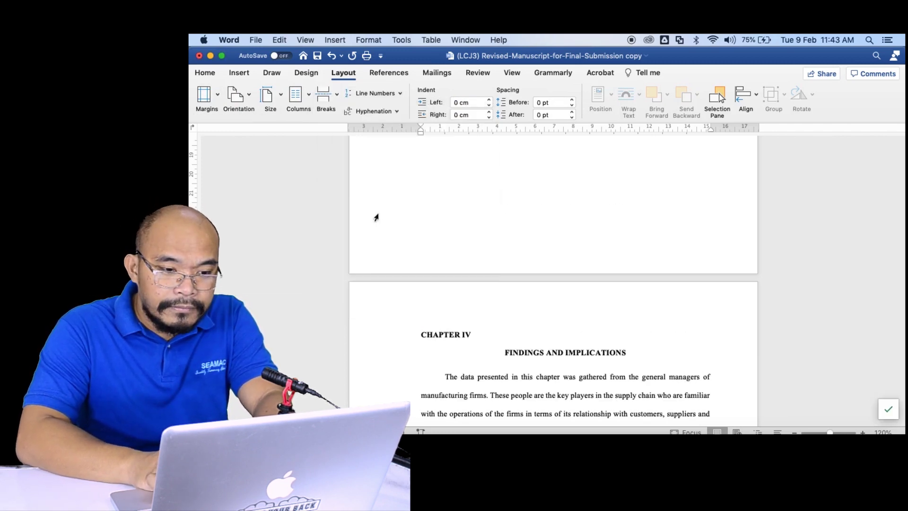
{"action": "key", "text": "super+e"}
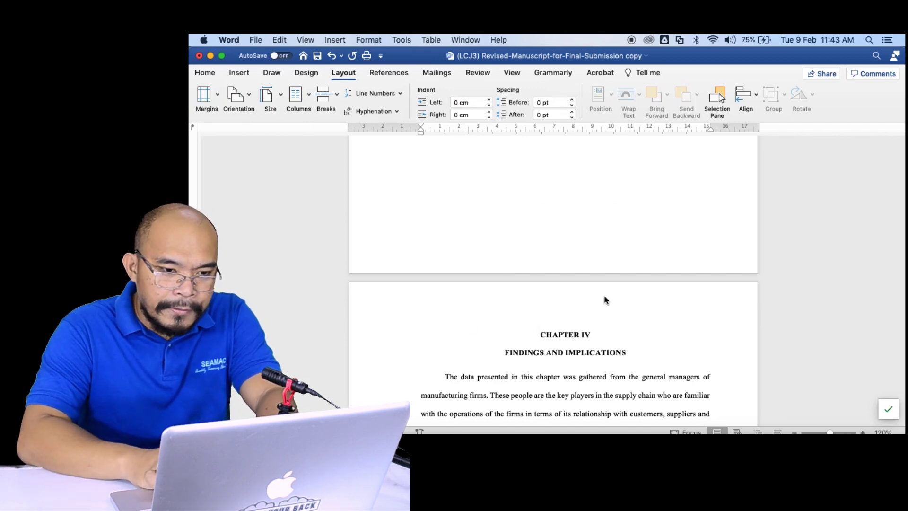
Paste the copied passage at the end of section 3.5 and twice more in a new paragraph below it.
{"action": "scroll", "coordinate": [620, 225], "scroll_direction": "up", "scroll_amount": 2}
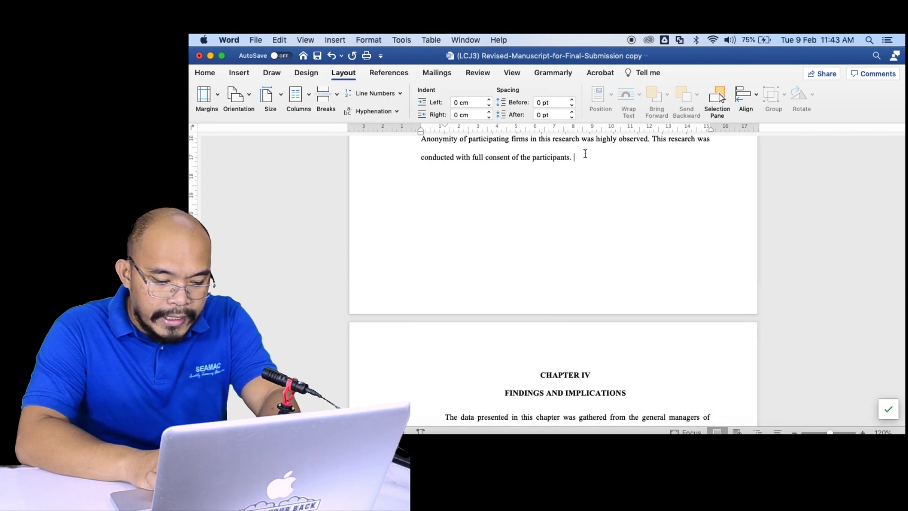
{"action": "left_click", "coordinate": [585, 153]}
{"action": "type", "text": ". The privacy of the research participants was ensured as well as the confidentiality of the data obtained. Anonymity of participating firms in this research was highly observed. This research was conducted with full consent of the participants."}
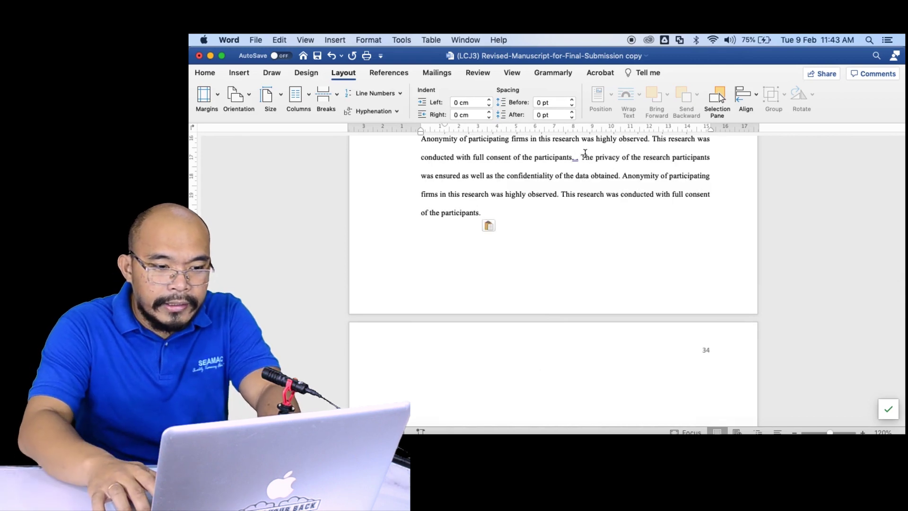
{"action": "key", "text": "Return"}
{"action": "type", "text": ". The privacy of the research participants was ensured as well as the confidentiality of the data obtained. Anonymity of participating firms in this research was highly observed. This research was conducted with full consent of the participants."}
{"action": "key", "text": "Return"}
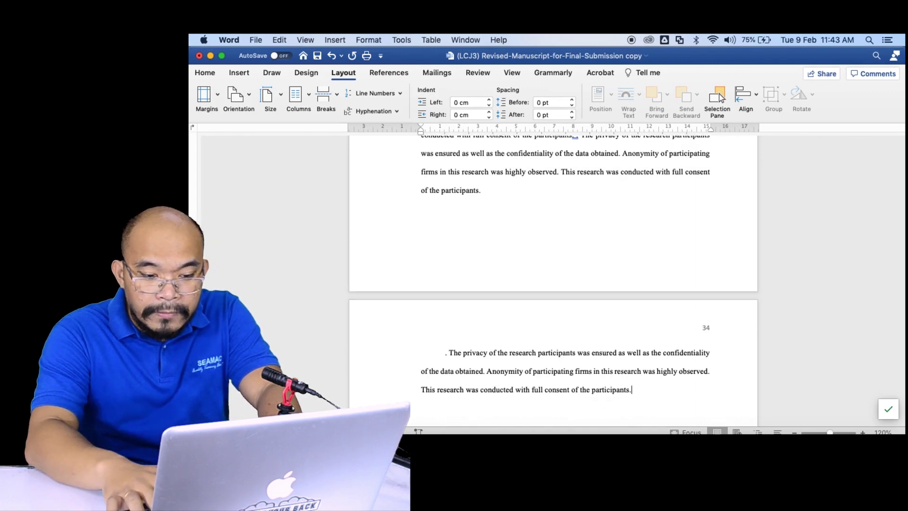
{"action": "key", "text": "super+z"}
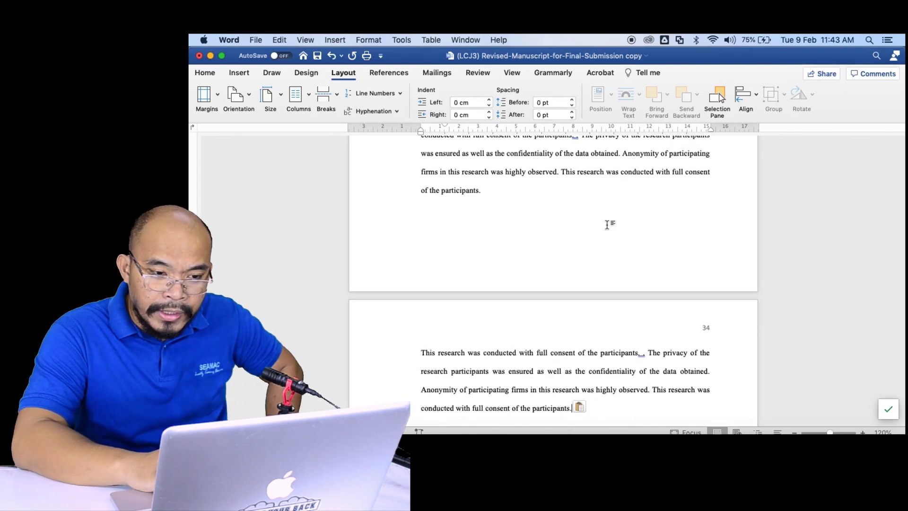
Check the page start of Chapter IV and the layout of Tables 4.1 to 4.4 after the added text.
{"action": "scroll", "coordinate": [607, 225], "scroll_direction": "down", "scroll_amount": 5}
{"action": "scroll", "coordinate": [607, 225], "scroll_direction": "down", "scroll_amount": 10}
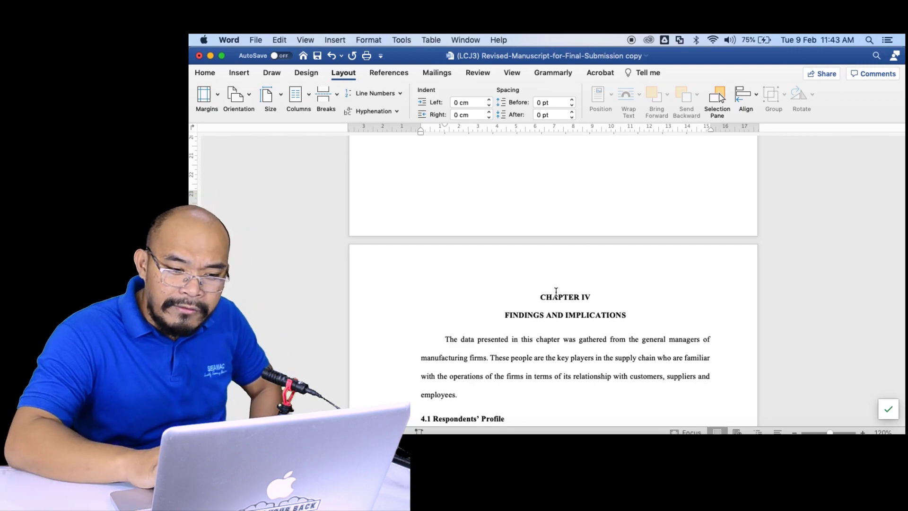
{"action": "scroll", "coordinate": [557, 292], "scroll_direction": "down", "scroll_amount": 5}
{"action": "scroll", "coordinate": [557, 292], "scroll_direction": "down", "scroll_amount": 10}
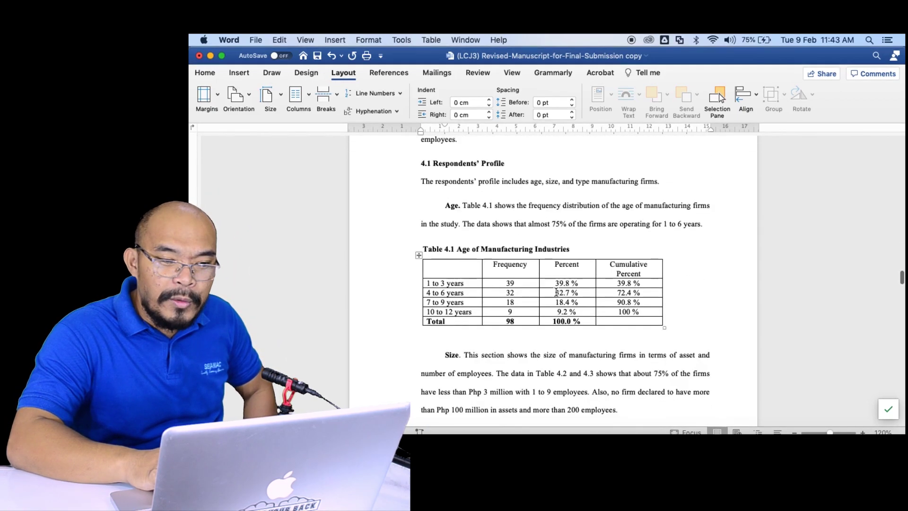
{"action": "scroll", "coordinate": [556, 293], "scroll_direction": "down", "scroll_amount": 20}
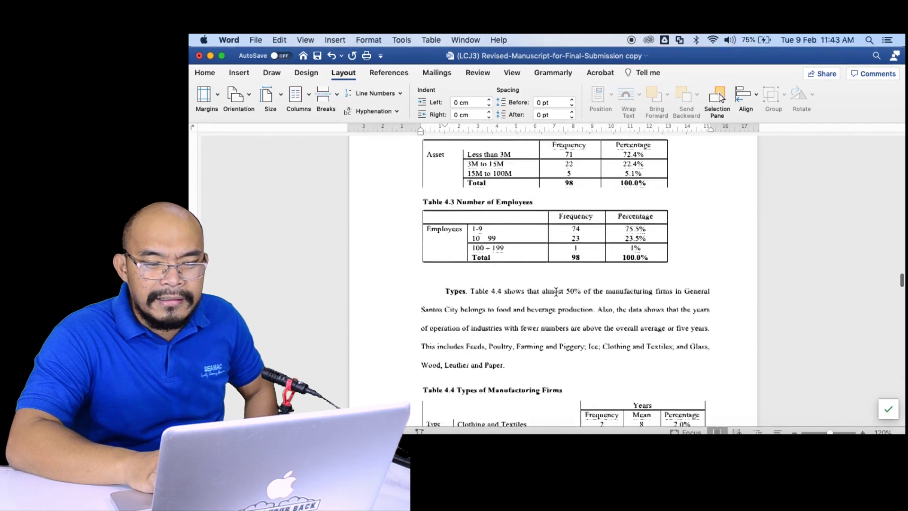
{"action": "scroll", "coordinate": [557, 292], "scroll_direction": "down", "scroll_amount": 20}
{"action": "scroll", "coordinate": [556, 292], "scroll_direction": "up", "scroll_amount": 17}
{"action": "scroll", "coordinate": [556, 293], "scroll_direction": "up", "scroll_amount": 20}
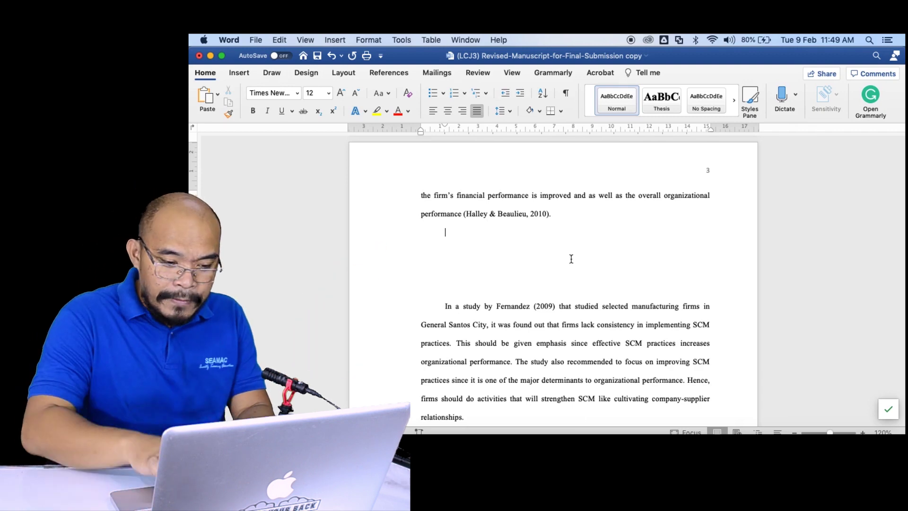
Look over the reference library in Mendeley Desktop and the in-text citation at the start of page 3 of the manuscript.
{"action": "left_click", "coordinate": [524, 431]}
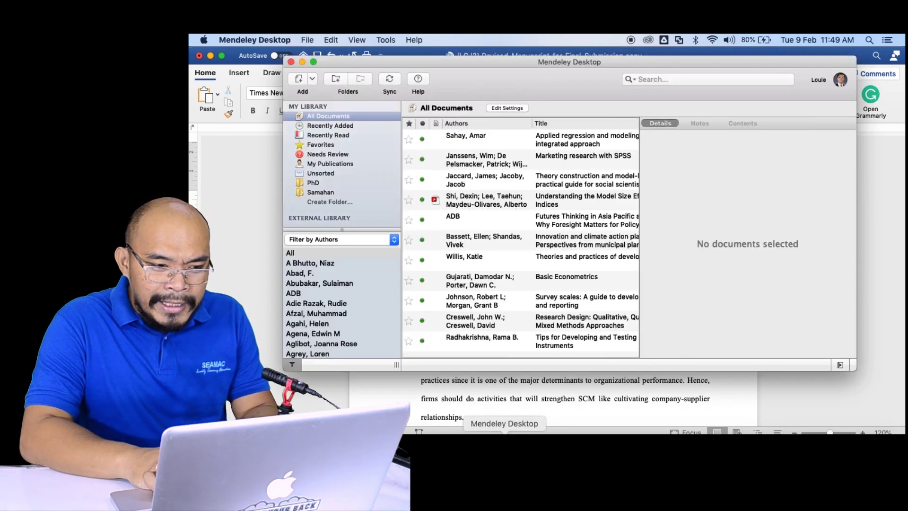
{"action": "left_click", "coordinate": [258, 211]}
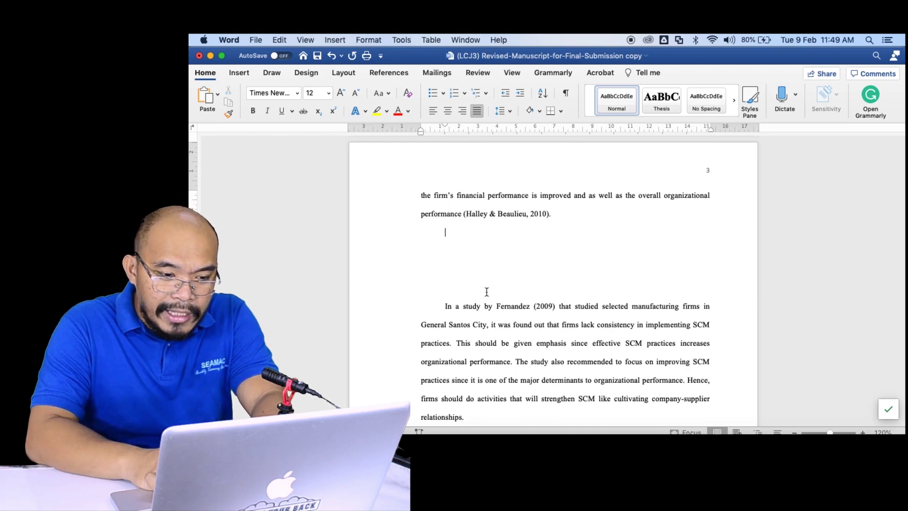
{"action": "scroll", "coordinate": [539, 243], "scroll_direction": "up", "scroll_amount": 5}
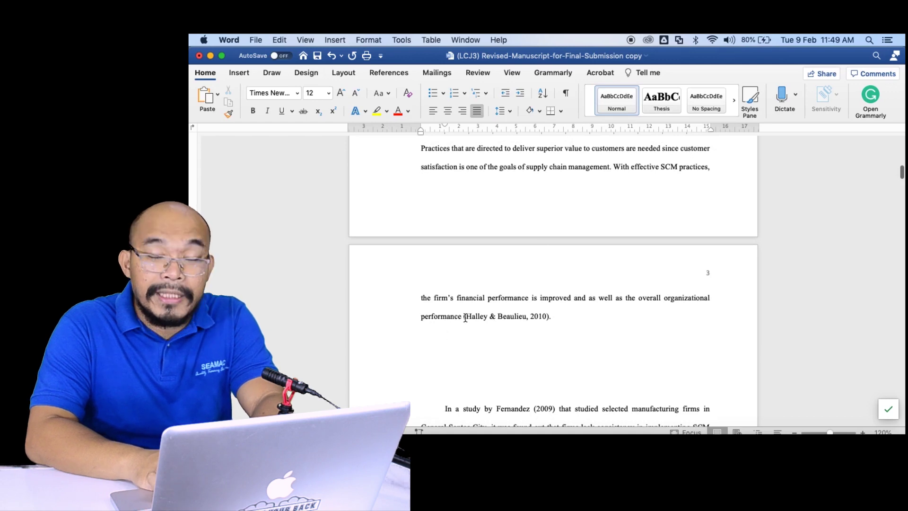
{"action": "scroll", "coordinate": [564, 327], "scroll_direction": "down", "scroll_amount": 2}
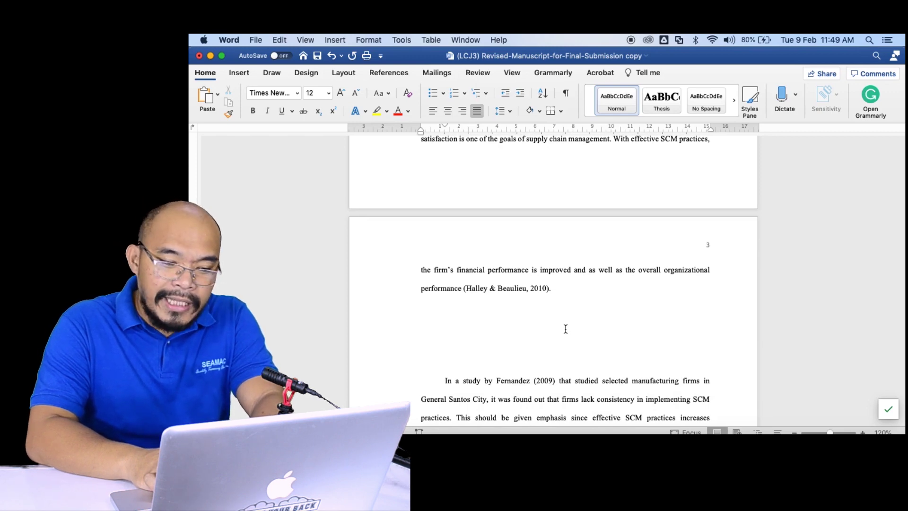
{"action": "scroll", "coordinate": [566, 329], "scroll_direction": "down", "scroll_amount": 4}
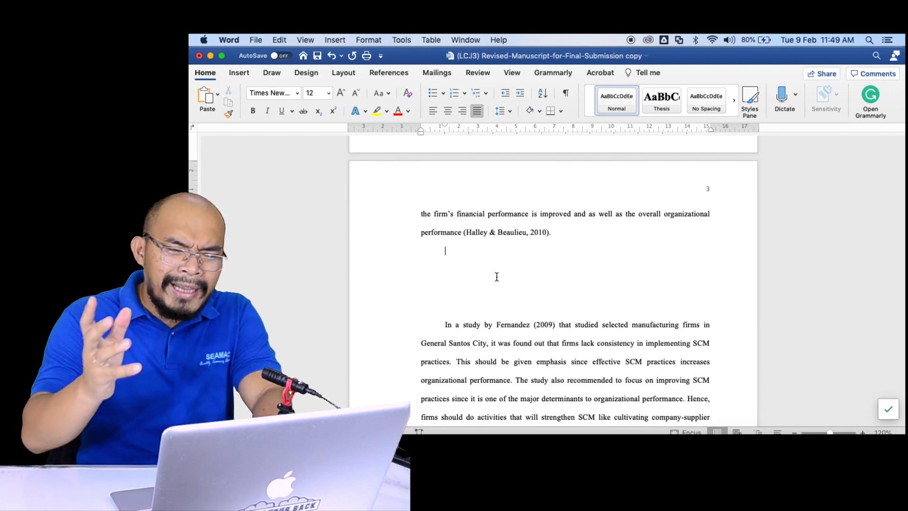
{"action": "left_click", "coordinate": [393, 73]}
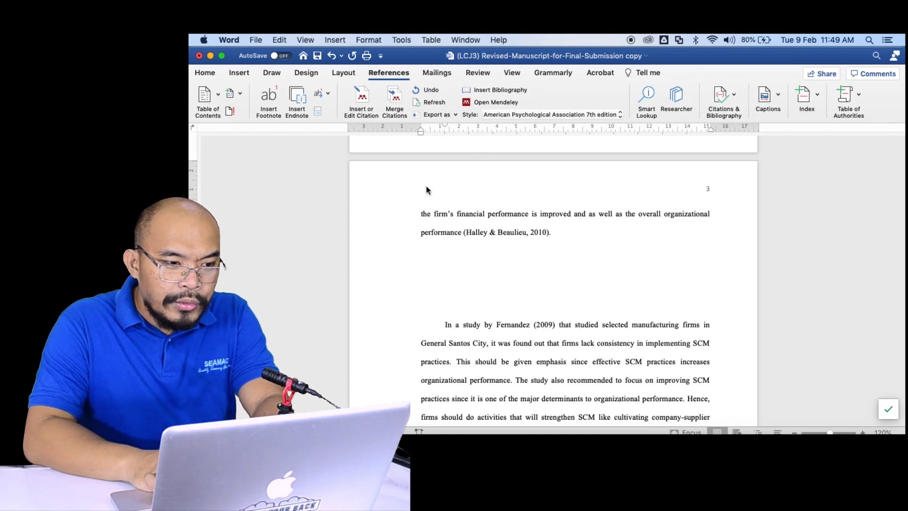
{"action": "left_click", "coordinate": [373, 114]}
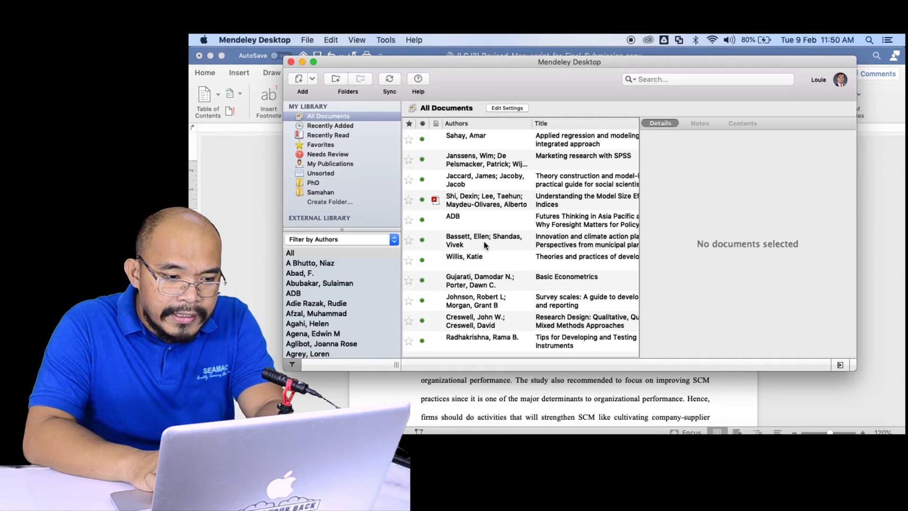
{"action": "scroll", "coordinate": [484, 241], "scroll_direction": "down", "scroll_amount": 3}
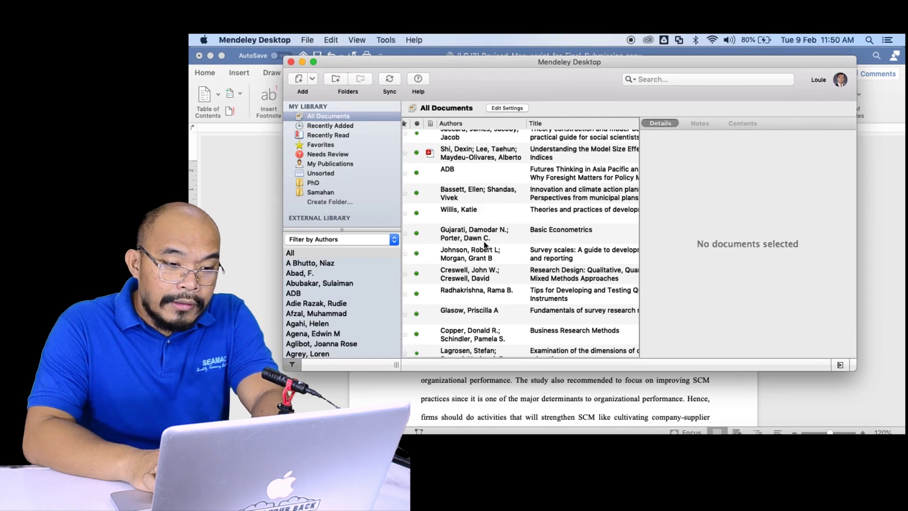
{"action": "left_click", "coordinate": [277, 231]}
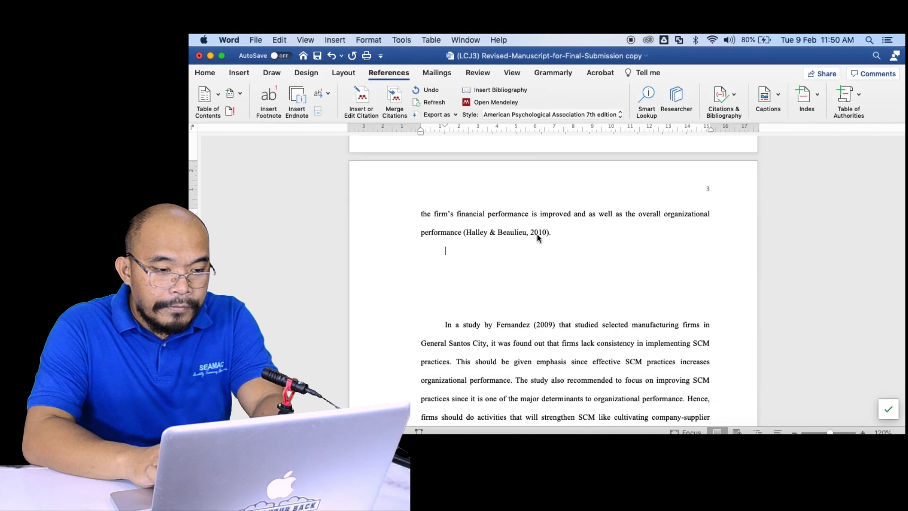
Create a blank document and insert a Mendeley citation for the 2009 book Basic Econometrics by Gujarati and Porter.
{"action": "key", "text": "super+n"}
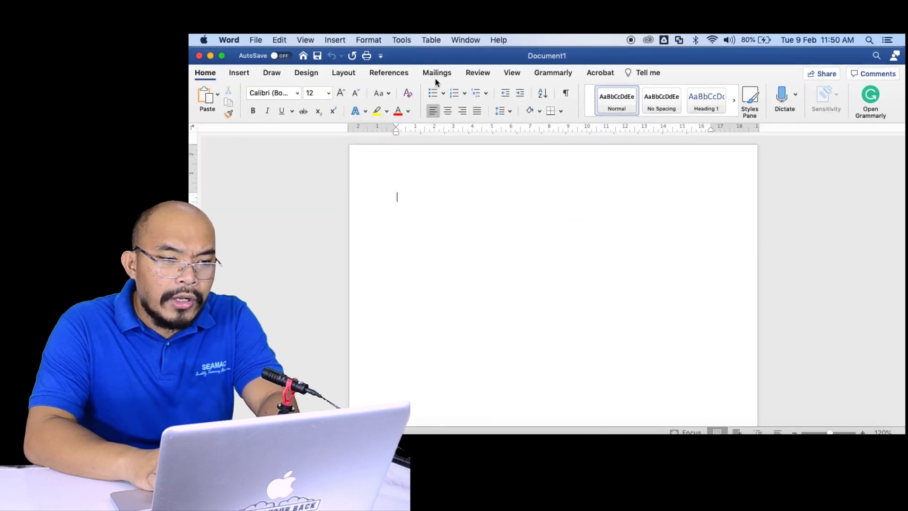
{"action": "left_click", "coordinate": [390, 75]}
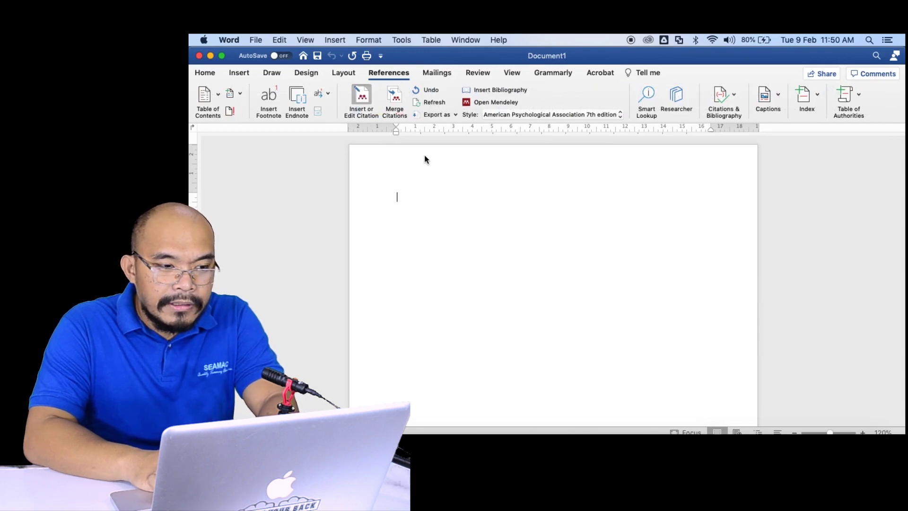
{"action": "left_click", "coordinate": [363, 96]}
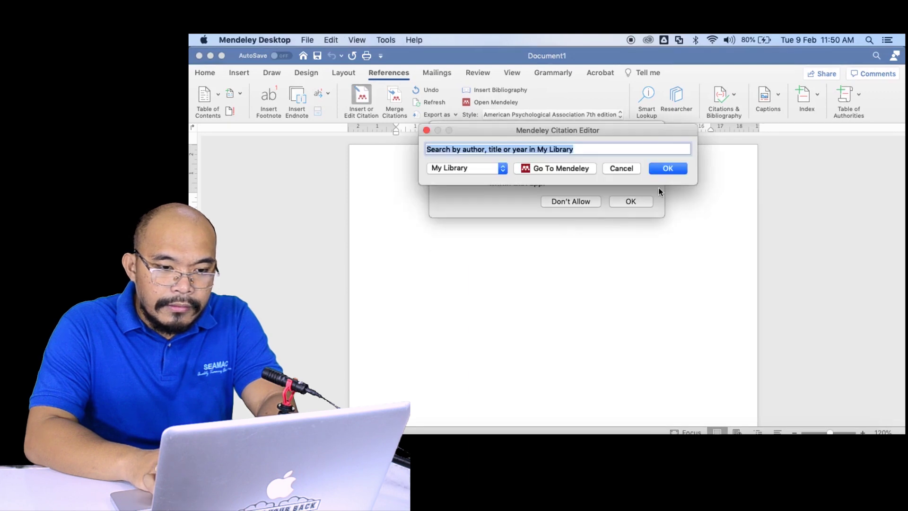
{"action": "left_click", "coordinate": [625, 201]}
{"action": "left_click", "coordinate": [626, 200]}
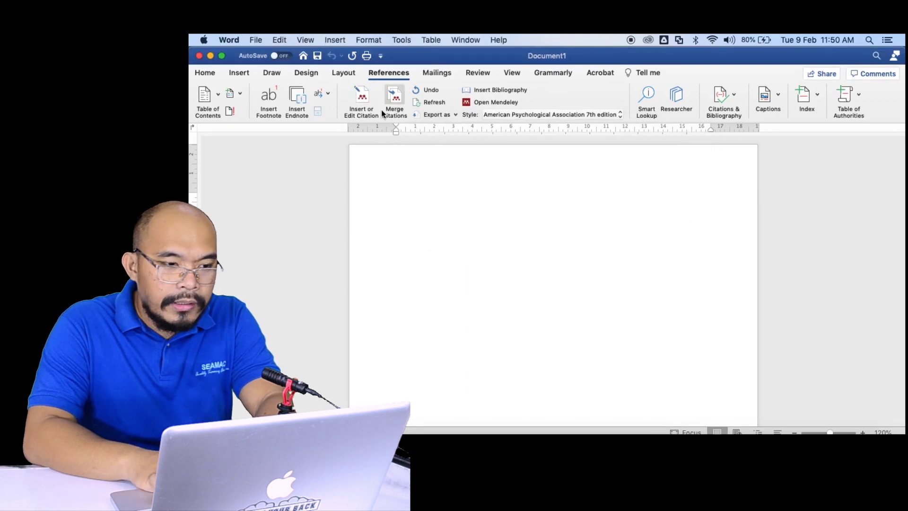
{"action": "left_click", "coordinate": [368, 102]}
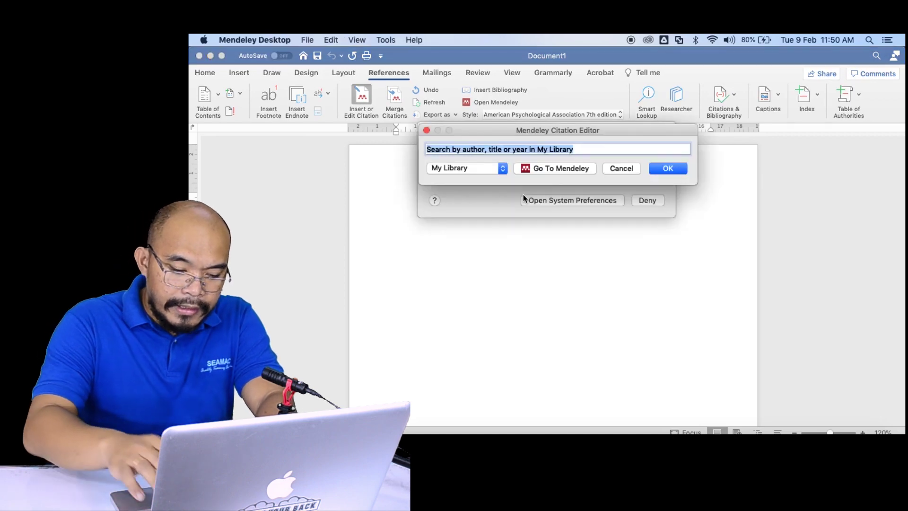
{"action": "type", "text": "gujara"}
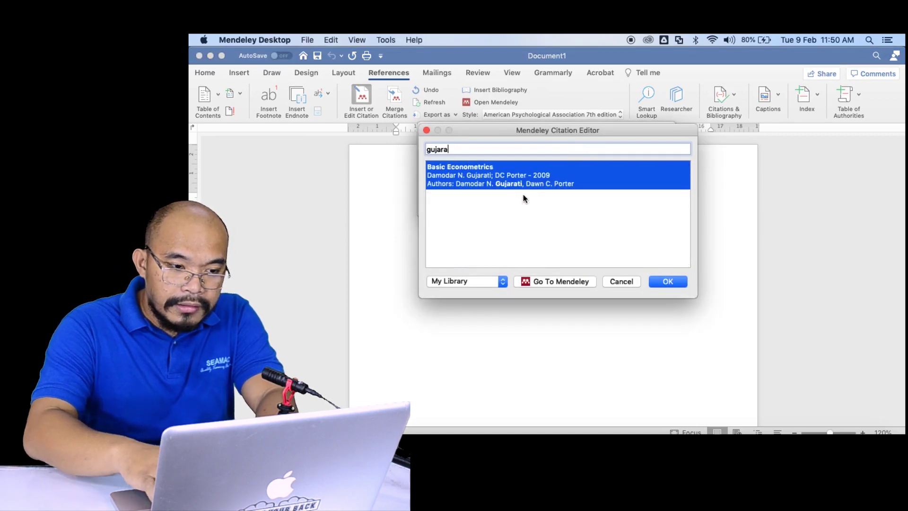
{"action": "left_click", "coordinate": [527, 166]}
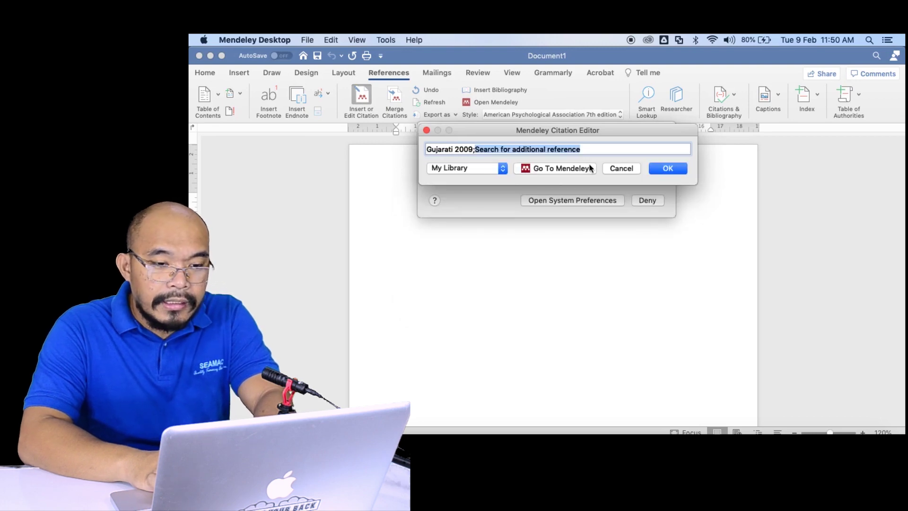
{"action": "left_click", "coordinate": [664, 169]}
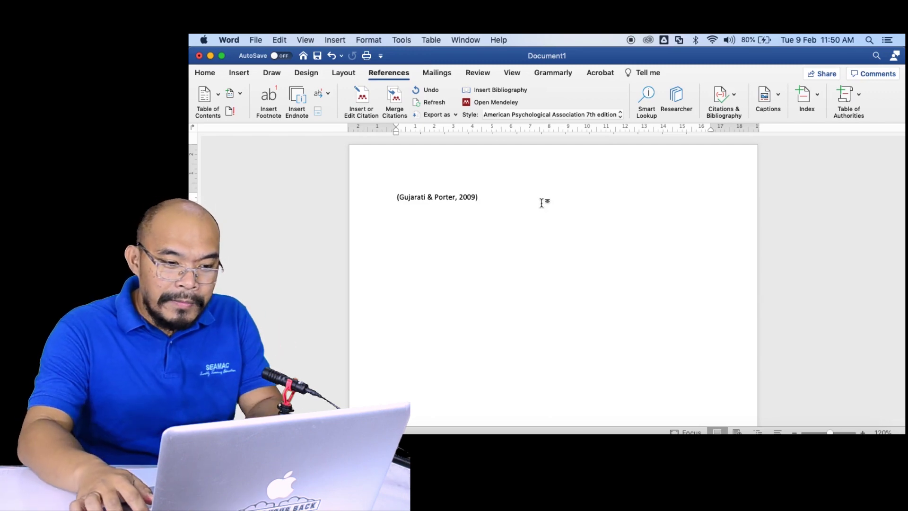
Switch to the manuscript and copy the sentence "This should be given emphasis since effective SCM practices increases organizational performance.".
{"action": "key", "text": "Left"}
{"action": "key", "text": "Left"}
{"action": "key", "text": "super+Tab"}
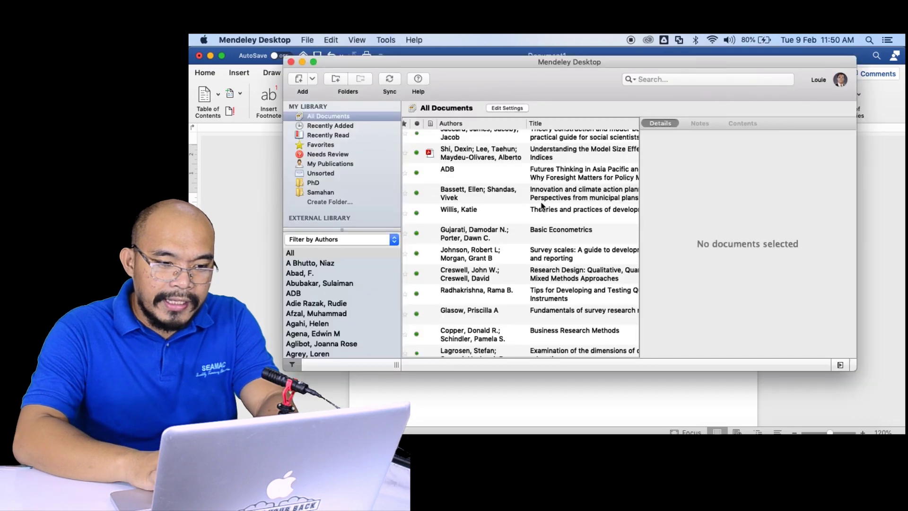
{"action": "key", "text": "super+Tab"}
{"action": "key", "text": "ctrl+Up"}
{"action": "left_click", "coordinate": [381, 285]}
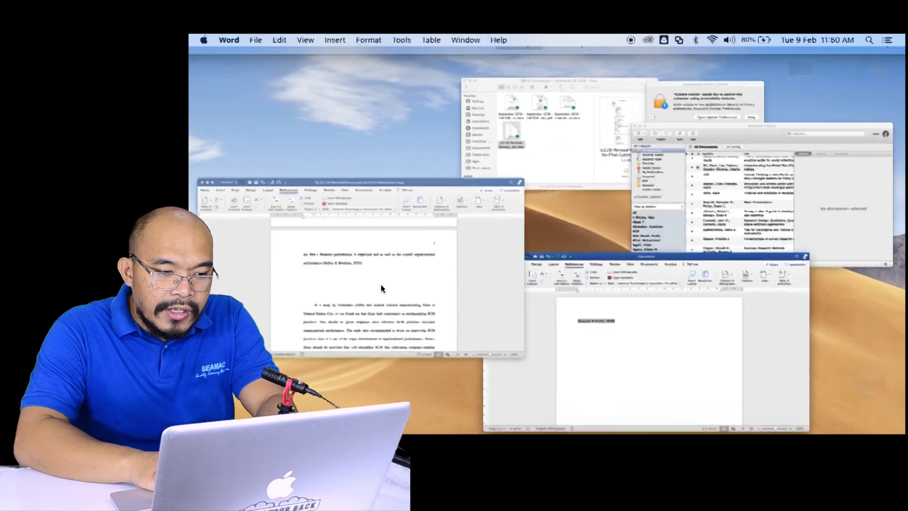
{"action": "scroll", "coordinate": [496, 346], "scroll_direction": "down", "scroll_amount": 3}
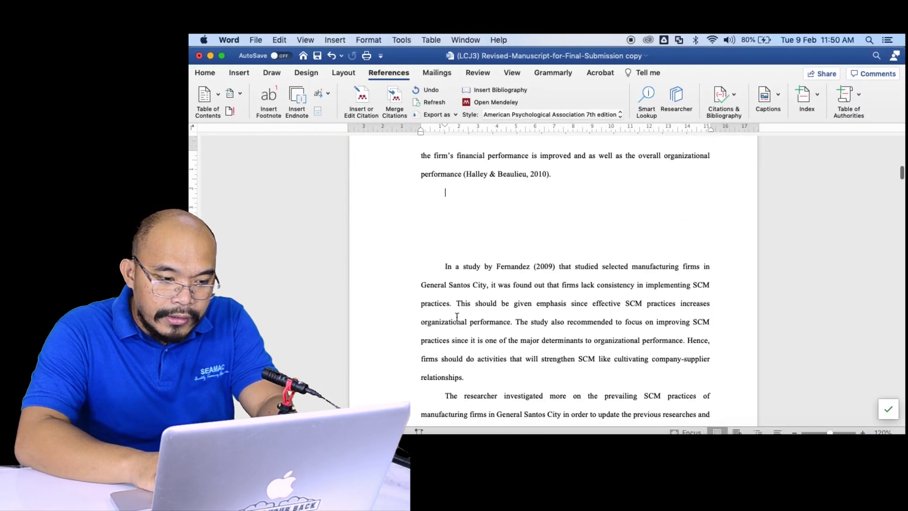
{"action": "left_click", "coordinate": [503, 324], "text": "super"}
{"action": "key", "text": "super+c"}
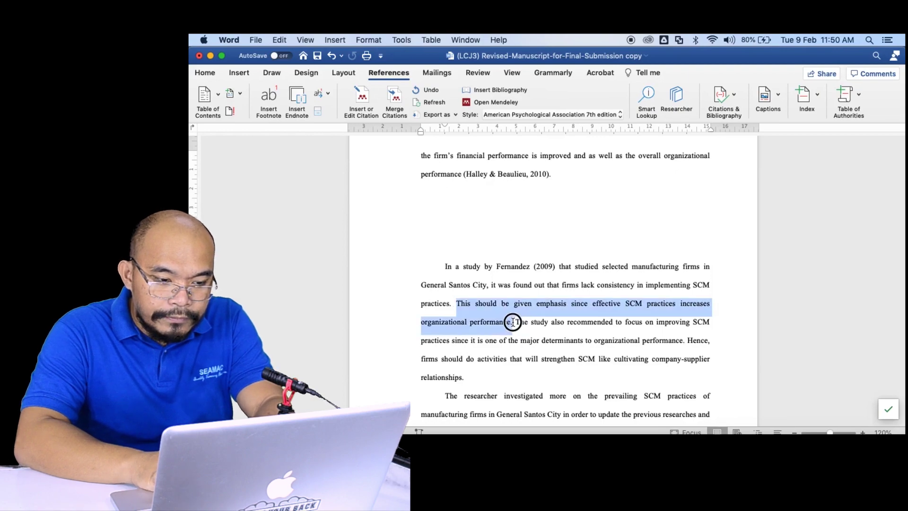
Paste the copied sentence before the Gujarati & Porter citation in Document1 and move its period to after the citation.
{"action": "key", "text": "super+Tab"}
{"action": "key", "text": "super+Tab"}
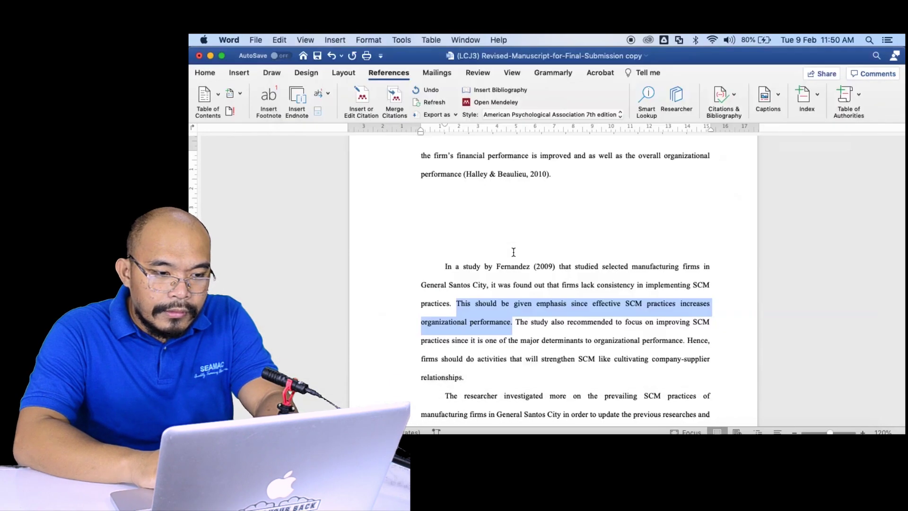
{"action": "key", "text": "ctrl+Up"}
{"action": "left_click", "coordinate": [370, 233]}
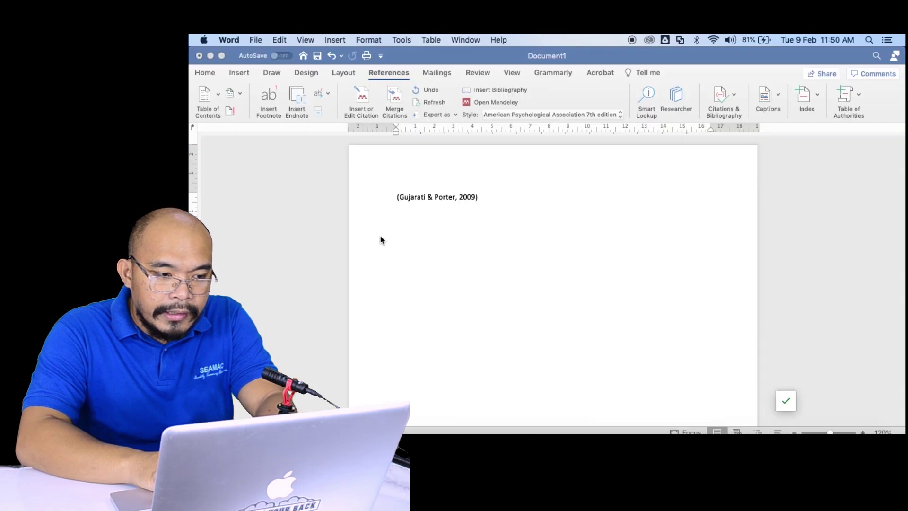
{"action": "left_click", "coordinate": [395, 198]}
{"action": "key", "text": "super+v"}
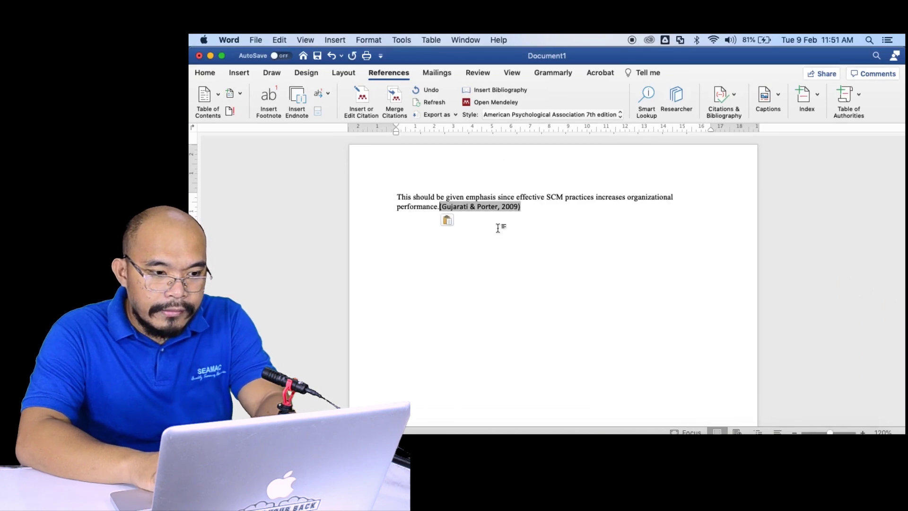
{"action": "key", "text": "BackSpace"}
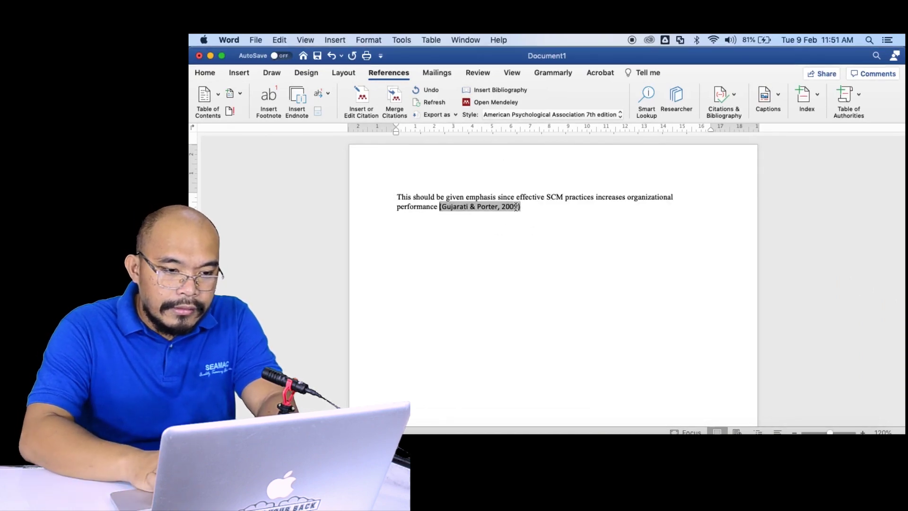
{"action": "left_click", "coordinate": [540, 202]}
{"action": "type", "text": "."}
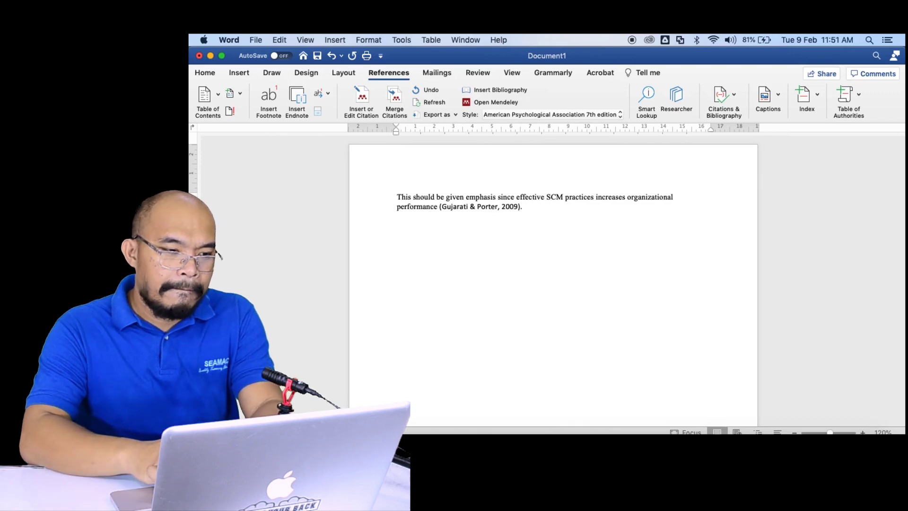
Insert a Mendeley citation for Nussbaum's 2006 article Education and Democratic Citizenship on a separate line below the sentence.
{"action": "left_click", "coordinate": [364, 95]}
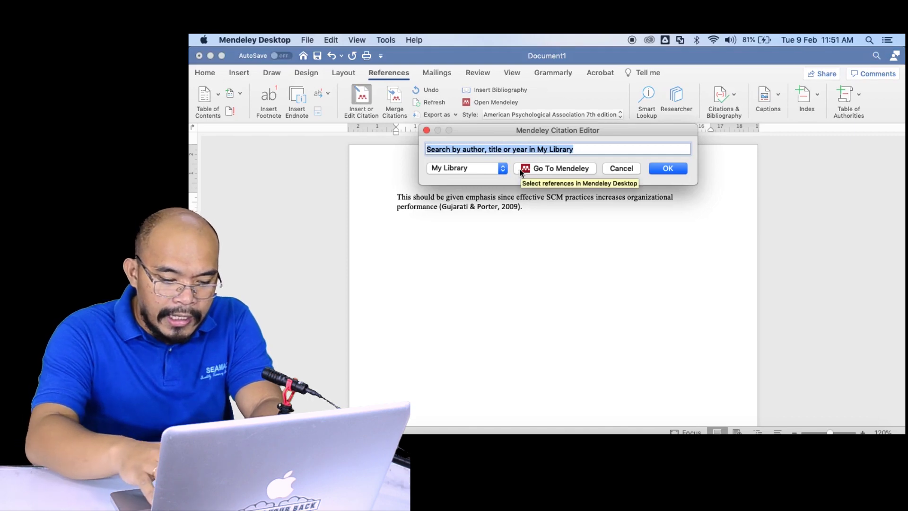
{"action": "type", "text": "nus"}
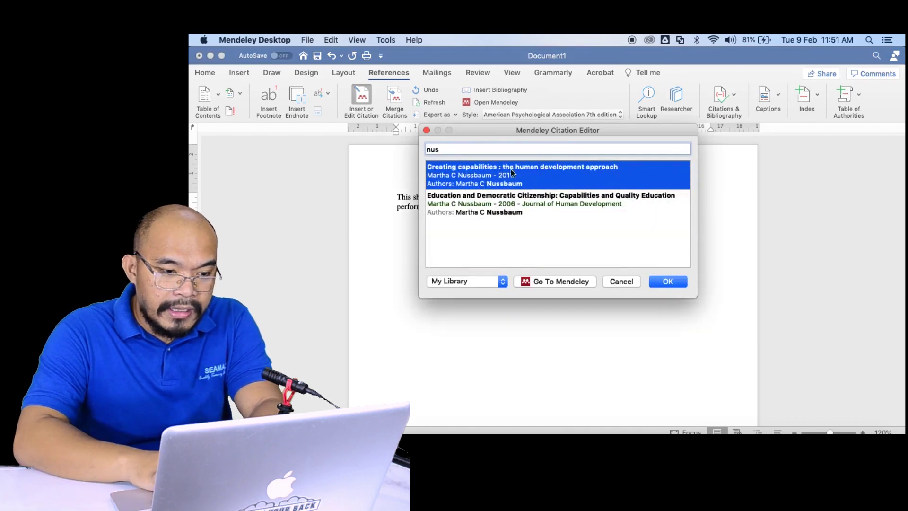
{"action": "left_click", "coordinate": [529, 207]}
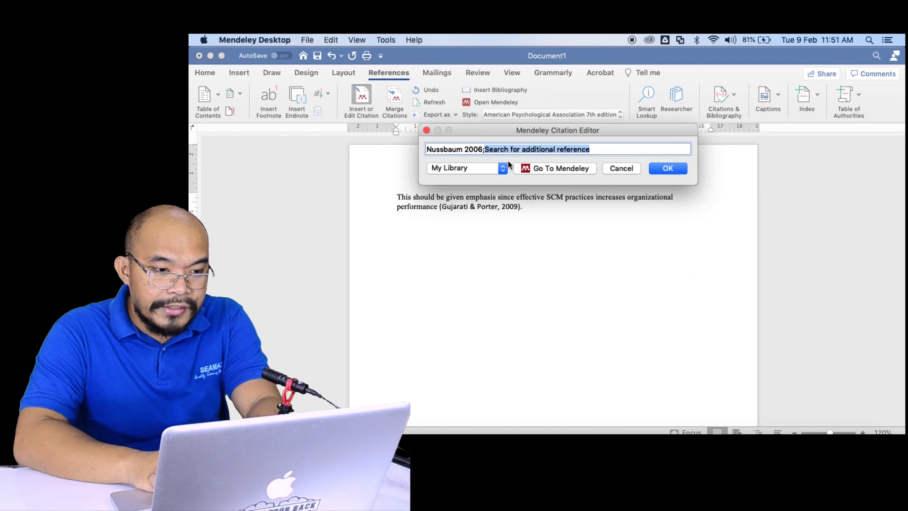
{"action": "left_click", "coordinate": [680, 171]}
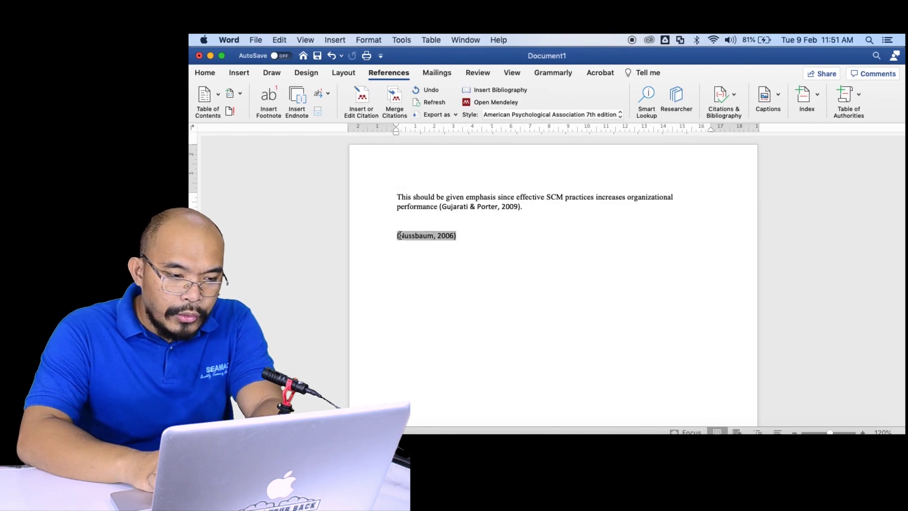
Change the Nussbaum citation to the narrative form "Nussbaum (2006)" and keep the manual edit.
{"action": "key", "text": "BackSpace"}
{"action": "key", "text": "Right"}
{"action": "key", "text": "Right"}
{"action": "key", "text": "Right"}
{"action": "key", "text": "Right"}
{"action": "key", "text": "Right"}
{"action": "key", "text": "Right"}
{"action": "key", "text": "Right"}
{"action": "key", "text": "Right"}
{"action": "key", "text": "Right"}
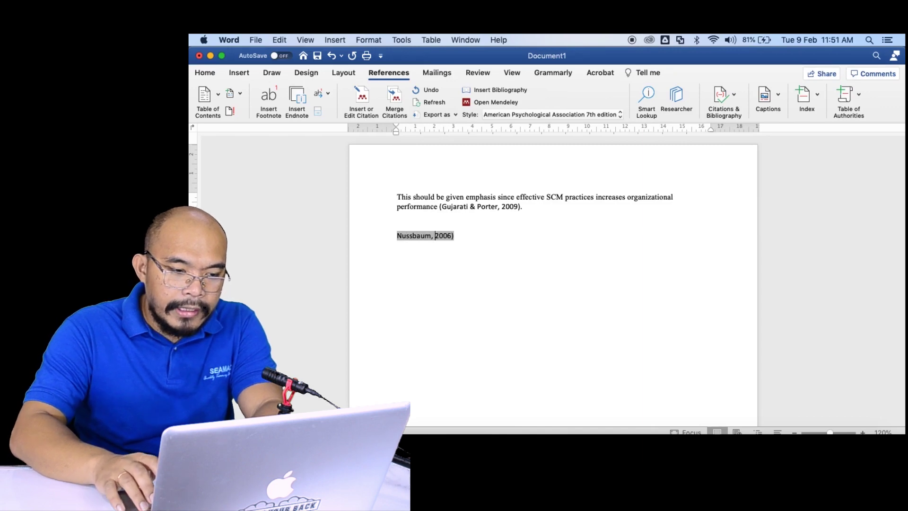
{"action": "key", "text": "BackSpace"}
{"action": "type", "text": "("}
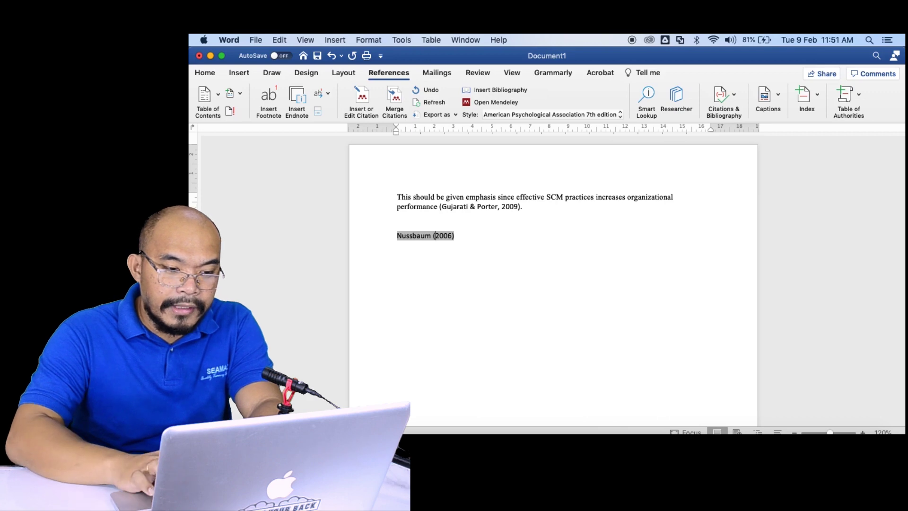
{"action": "left_click", "coordinate": [531, 249]}
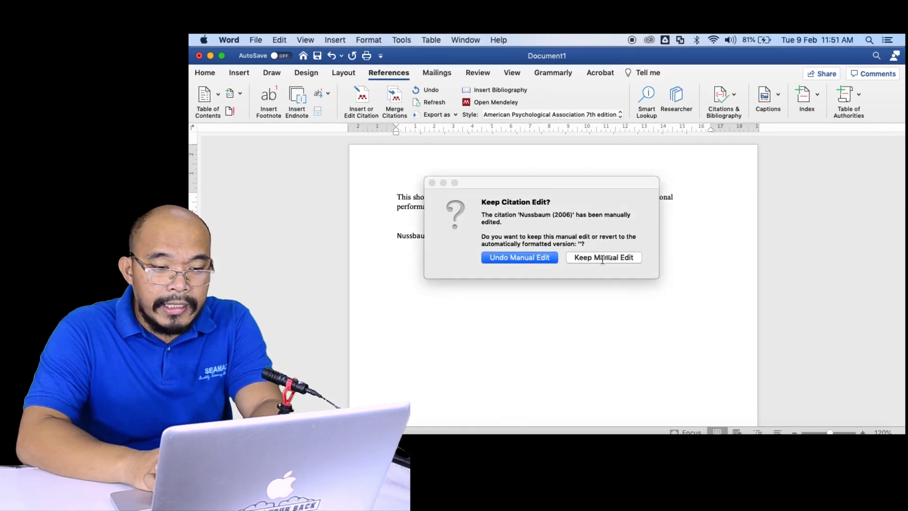
{"action": "left_click", "coordinate": [606, 260]}
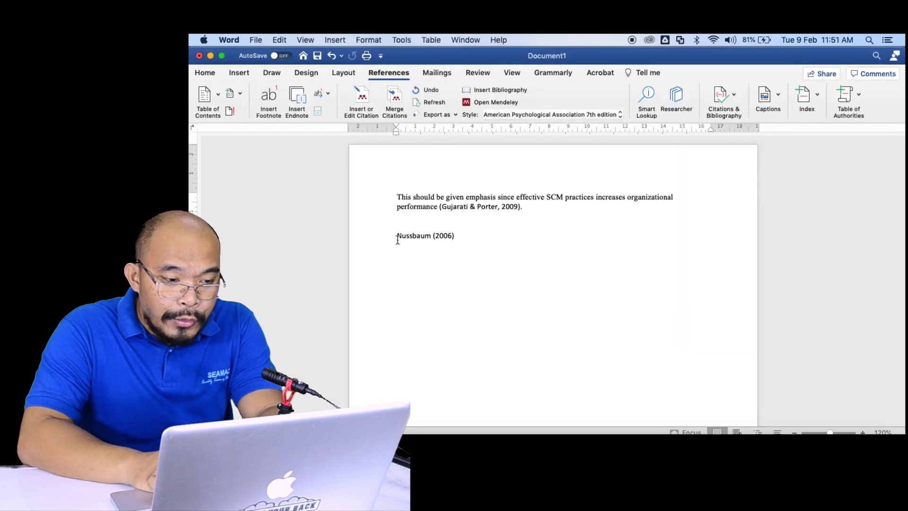
Put the word "According" before the Nussbaum (2006) citation and a comma after it.
{"action": "left_click", "coordinate": [397, 240]}
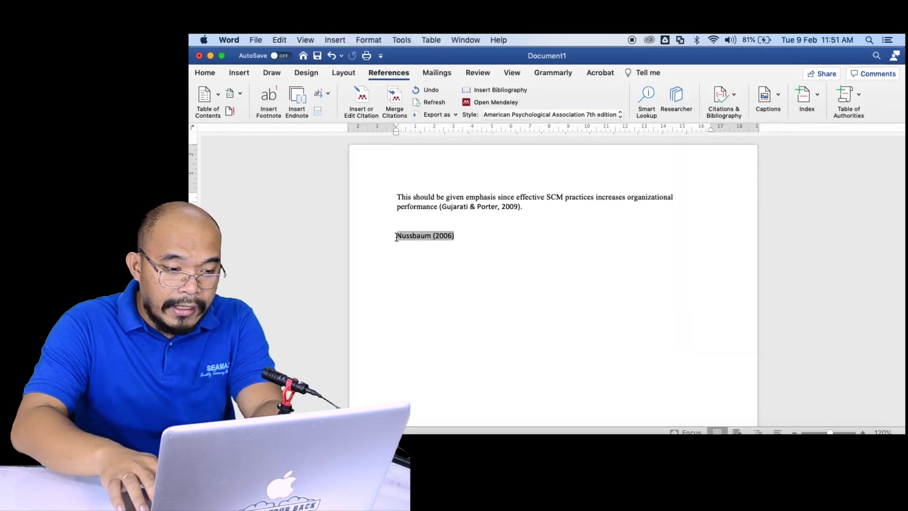
{"action": "type", "text": "According"}
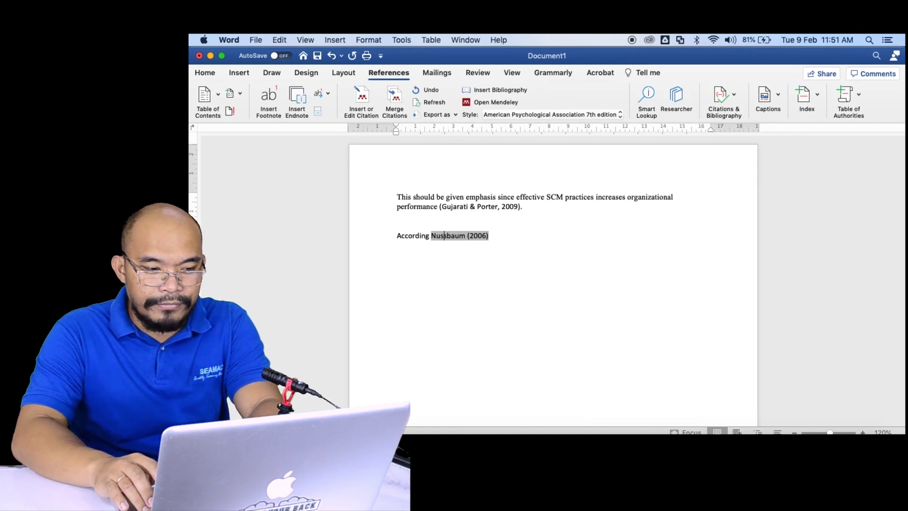
{"action": "left_click", "coordinate": [490, 236]}
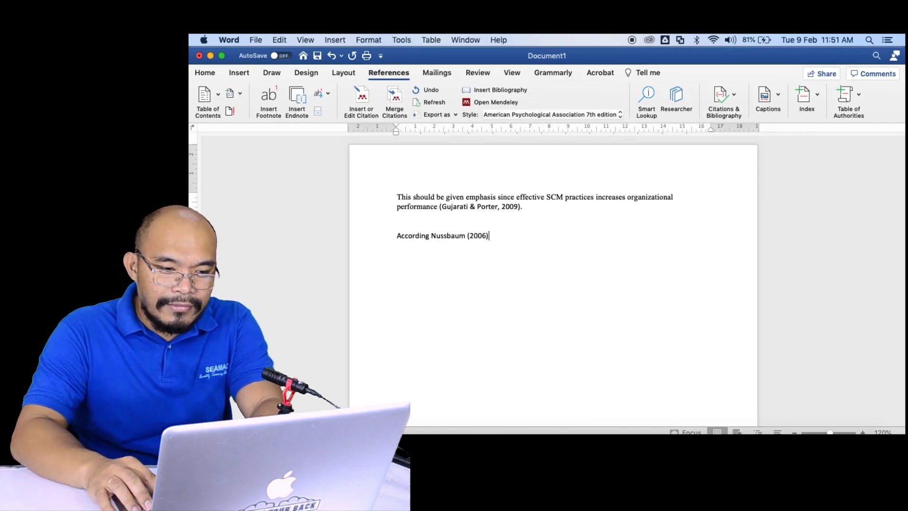
{"action": "type", "text": ","}
Add a "References" heading a few lines below the Nussbaum line and insert the Mendeley bibliography under it, separated by a blank line.
{"action": "key", "text": "Return"}
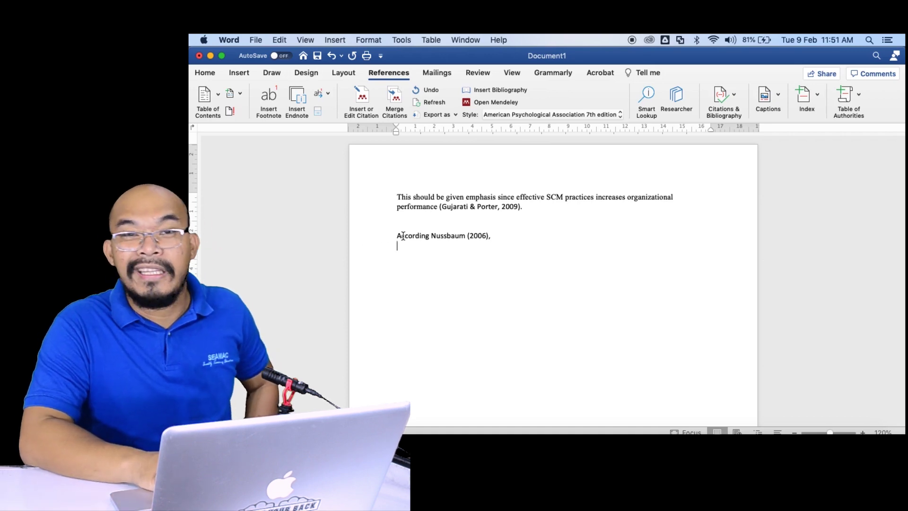
{"action": "key", "text": "Return"}
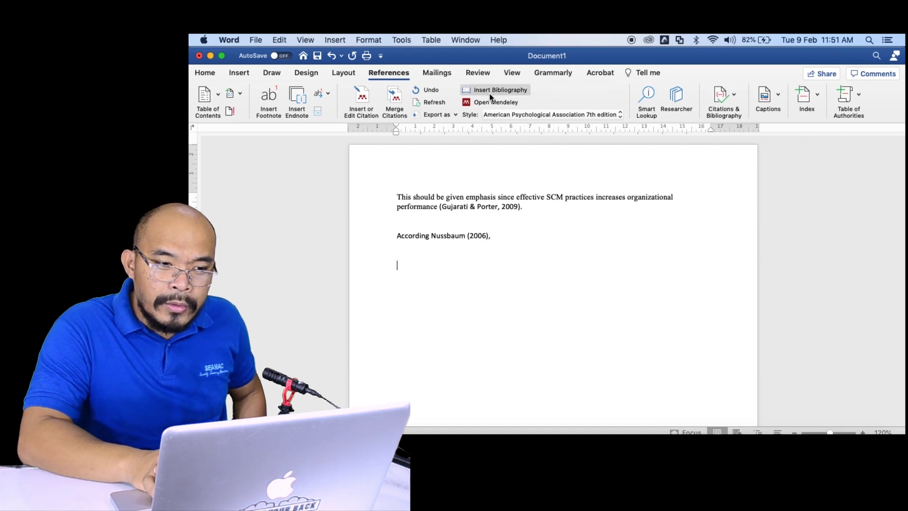
{"action": "key", "text": "Return"}
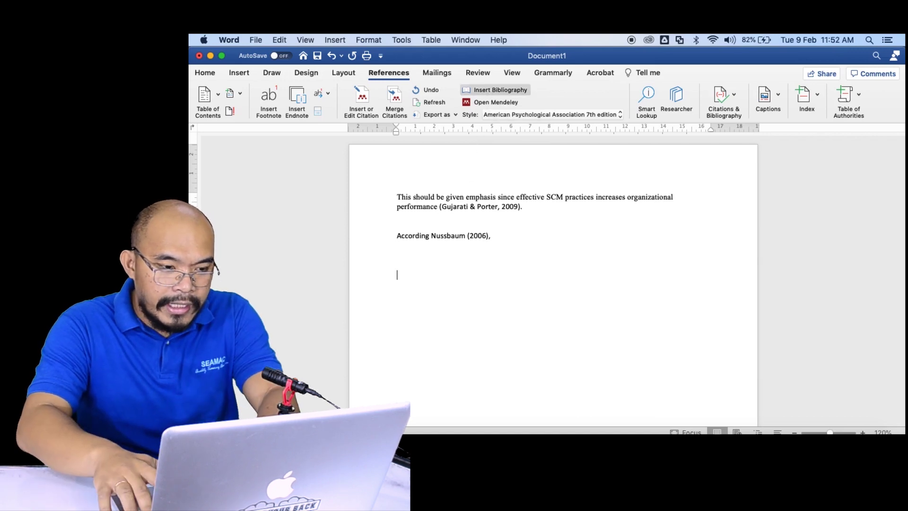
{"action": "type", "text": "Refere"}
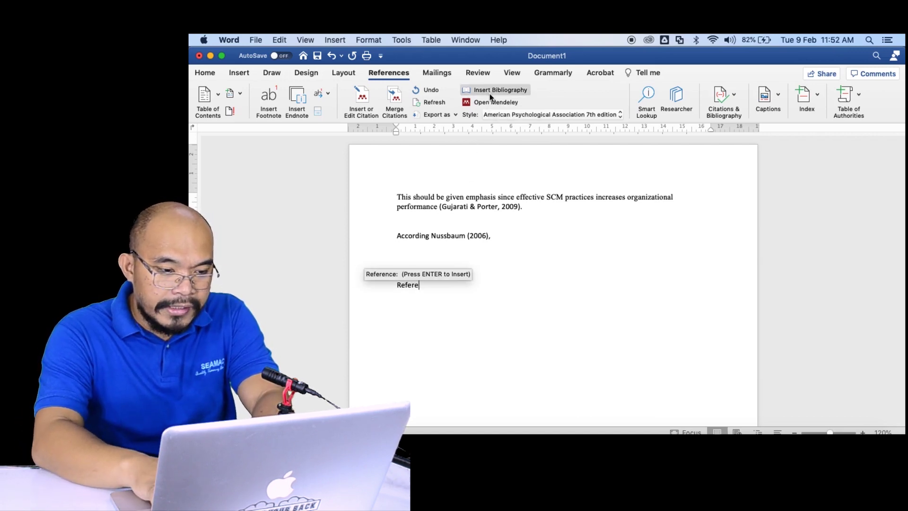
{"action": "type", "text": "ce"}
{"action": "type", "text": "nces"}
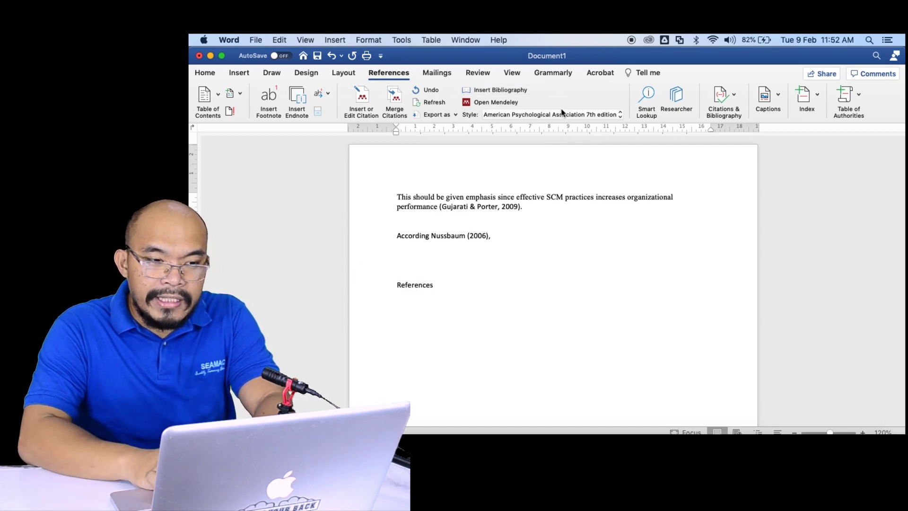
{"action": "left_click", "coordinate": [518, 90]}
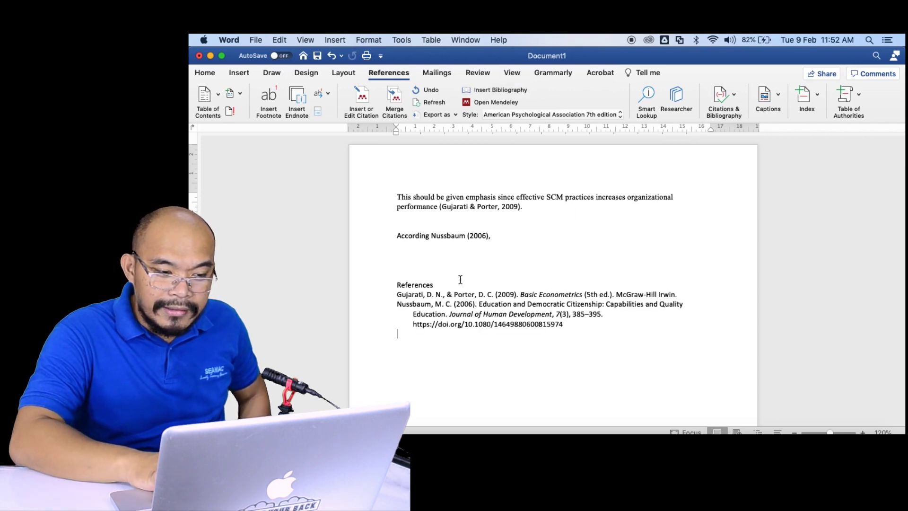
{"action": "key", "text": "Return"}
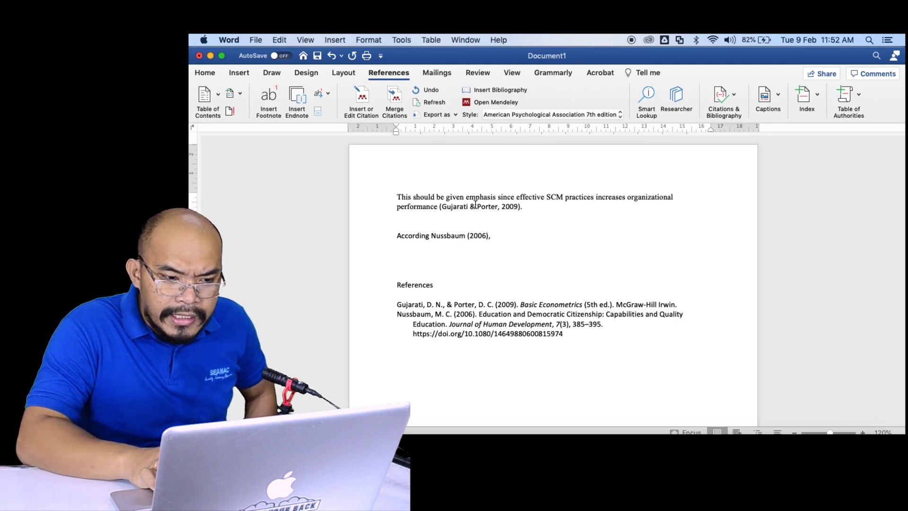
Edit the Gujarati & Porter citation in Mendeley to include page number 141.
{"action": "left_click", "coordinate": [476, 206]}
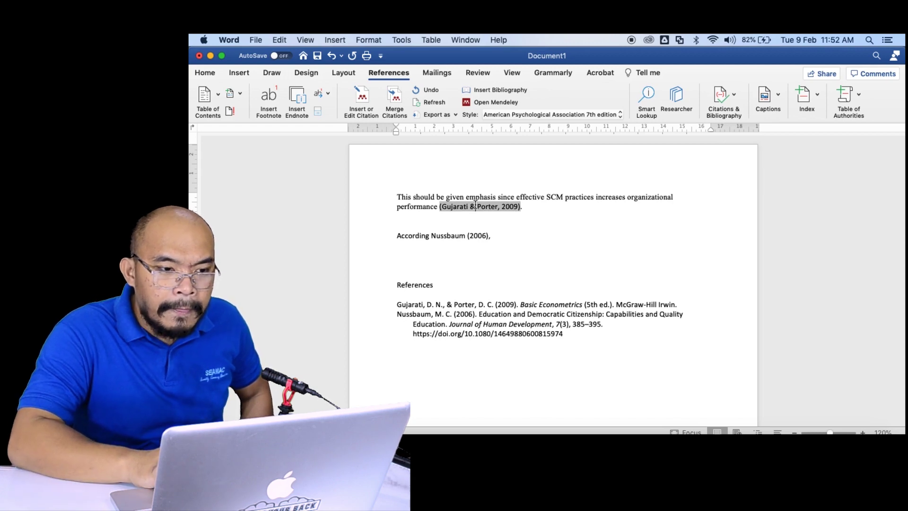
{"action": "left_click", "coordinate": [363, 98]}
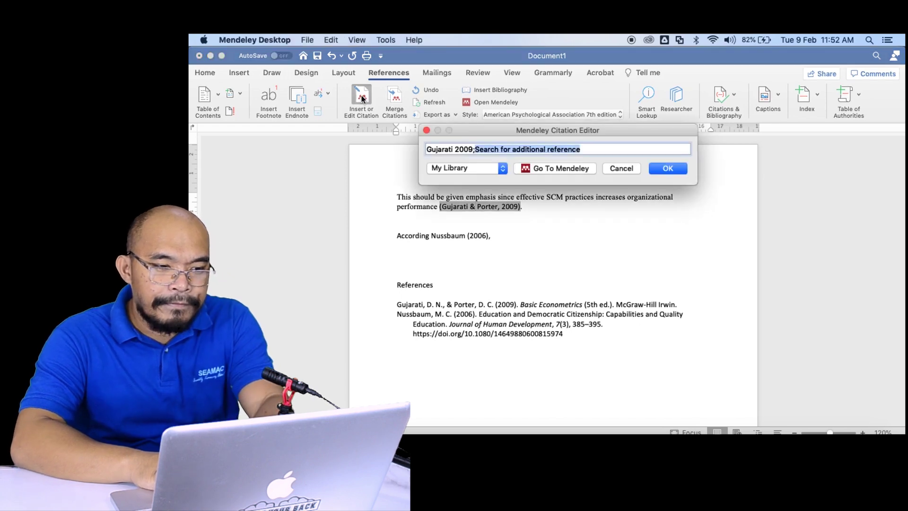
{"action": "left_click", "coordinate": [449, 149]}
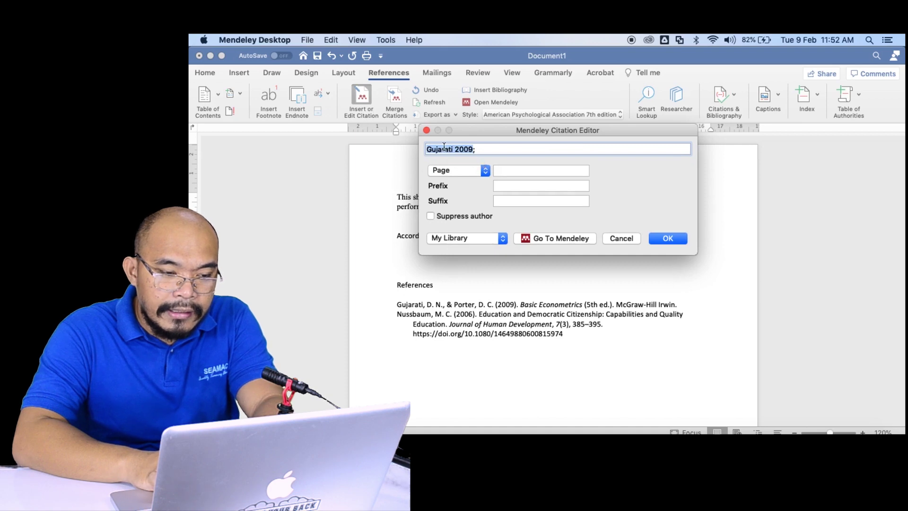
{"action": "left_click", "coordinate": [510, 171]}
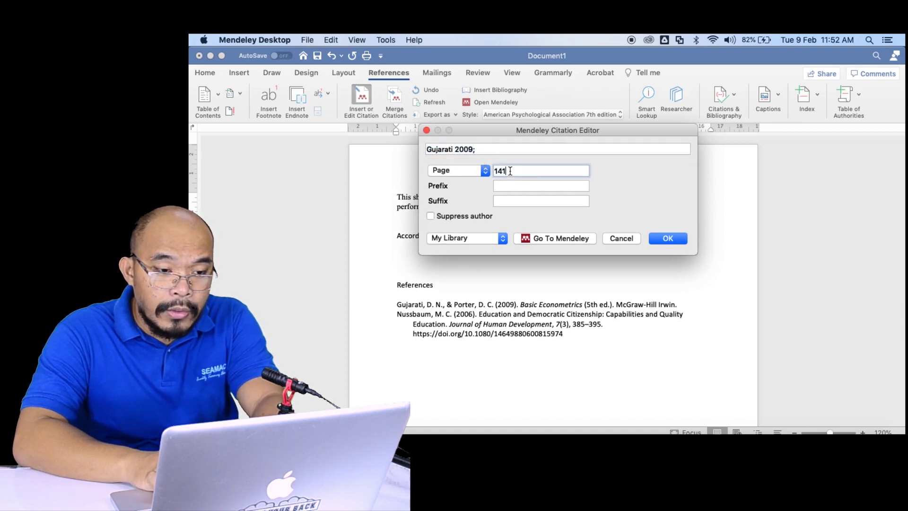
{"action": "left_click", "coordinate": [672, 240]}
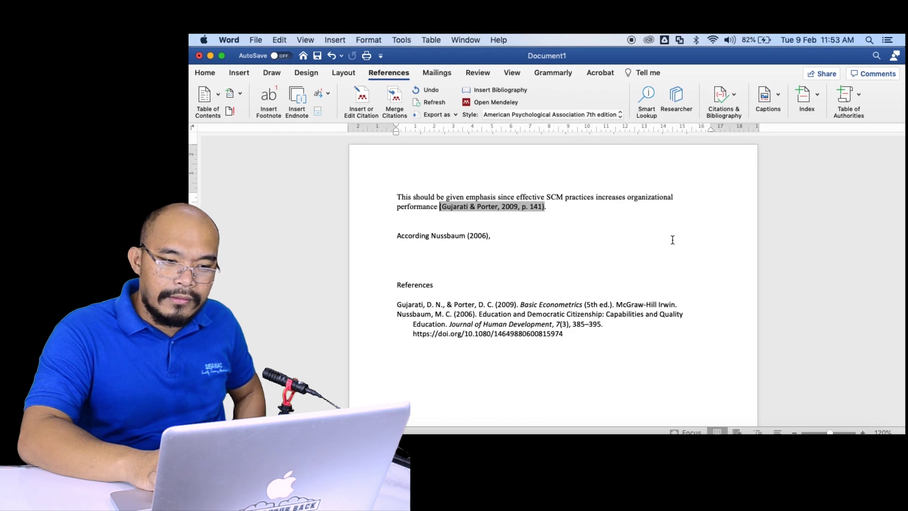
Insert one combined Mendeley citation for Gujarati 2009 and Nussbaum 2006 on a new line below the "According Nussbaum (2006)," text.
{"action": "left_click", "coordinate": [557, 210]}
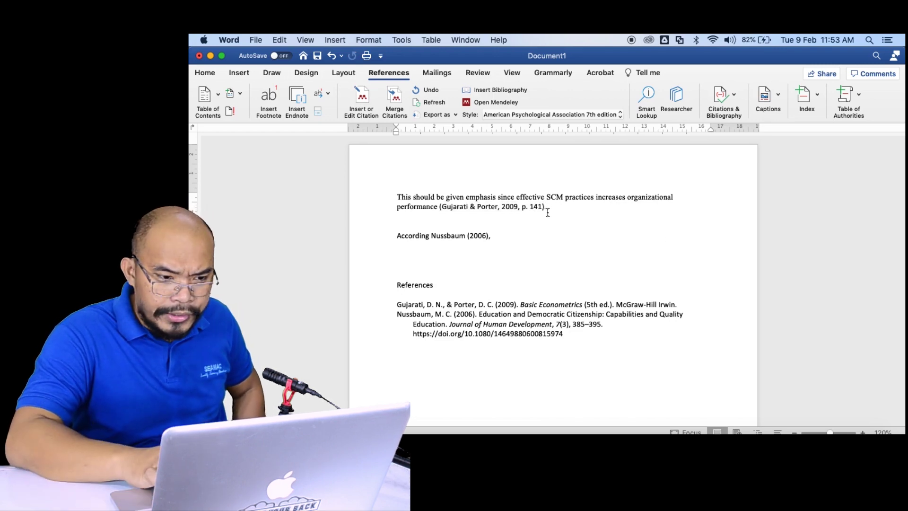
{"action": "key", "text": "Return"}
{"action": "key", "text": "Return"}
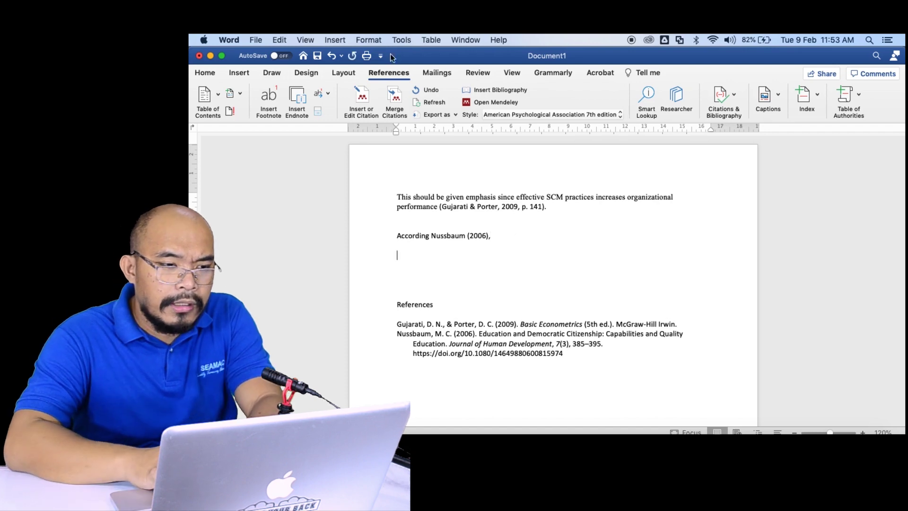
{"action": "left_click", "coordinate": [360, 97]}
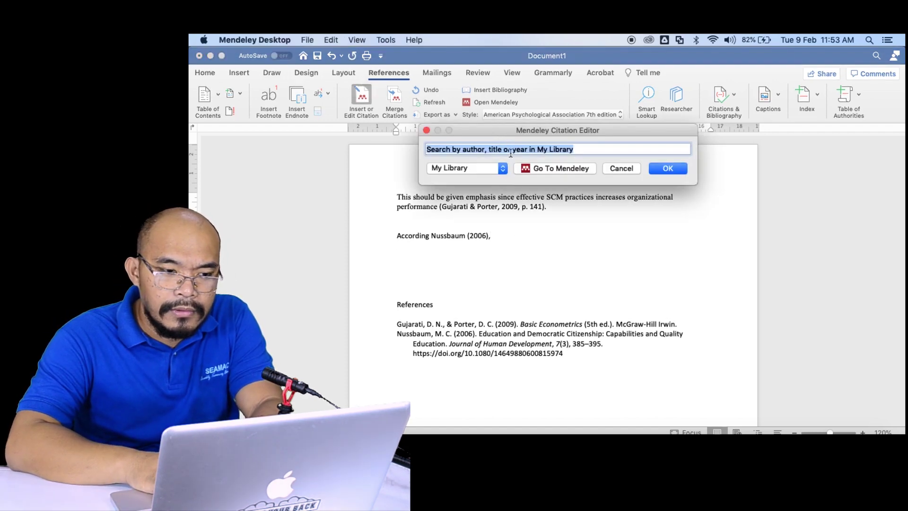
{"action": "type", "text": "guja"}
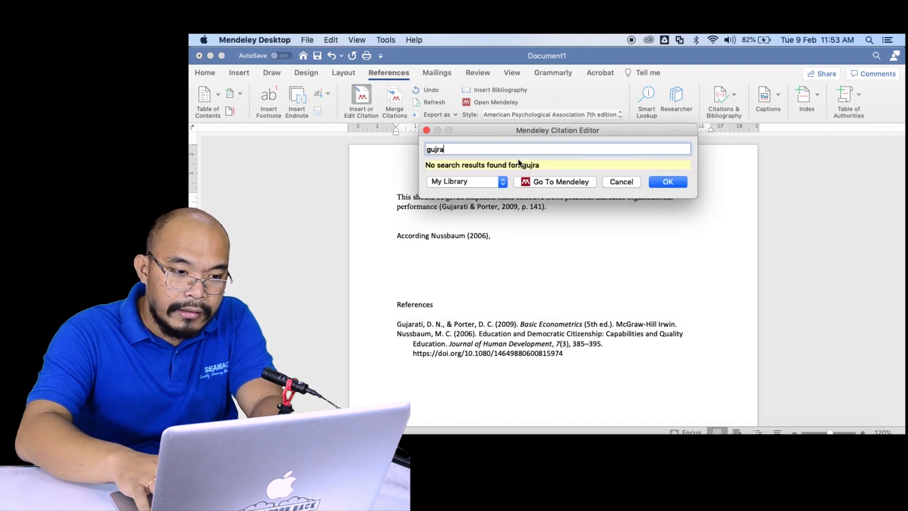
{"action": "key", "text": "Return"}
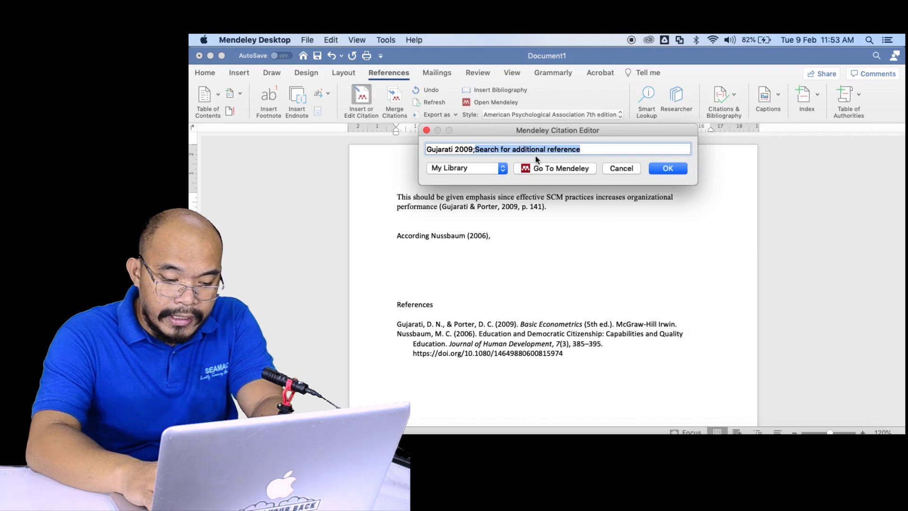
{"action": "type", "text": "s"}
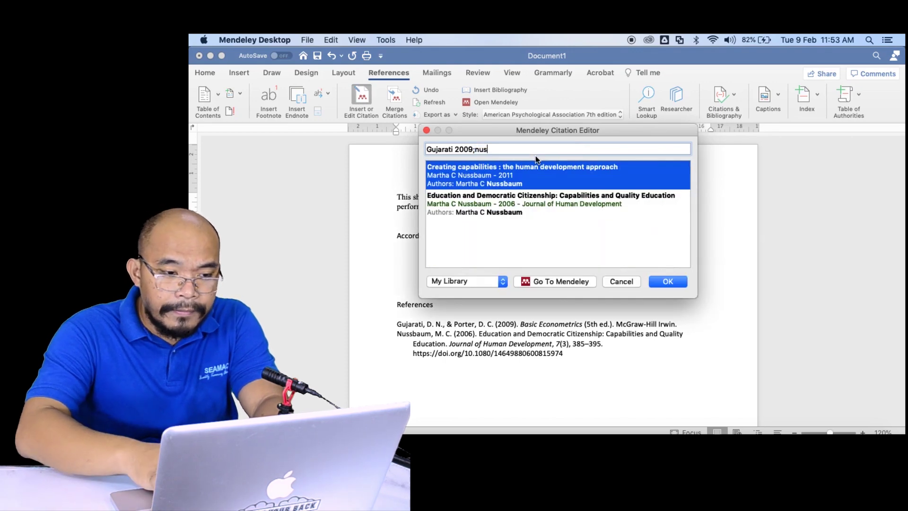
{"action": "left_click", "coordinate": [464, 204]}
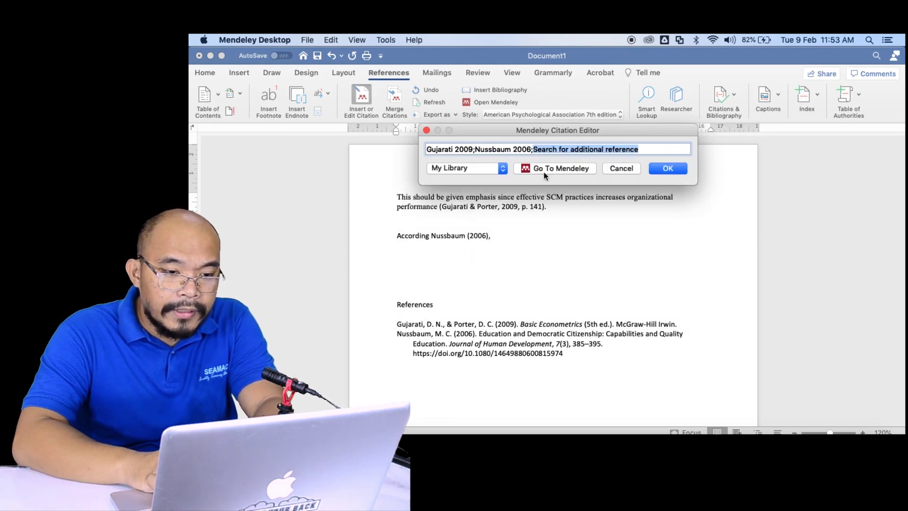
{"action": "left_click", "coordinate": [677, 168]}
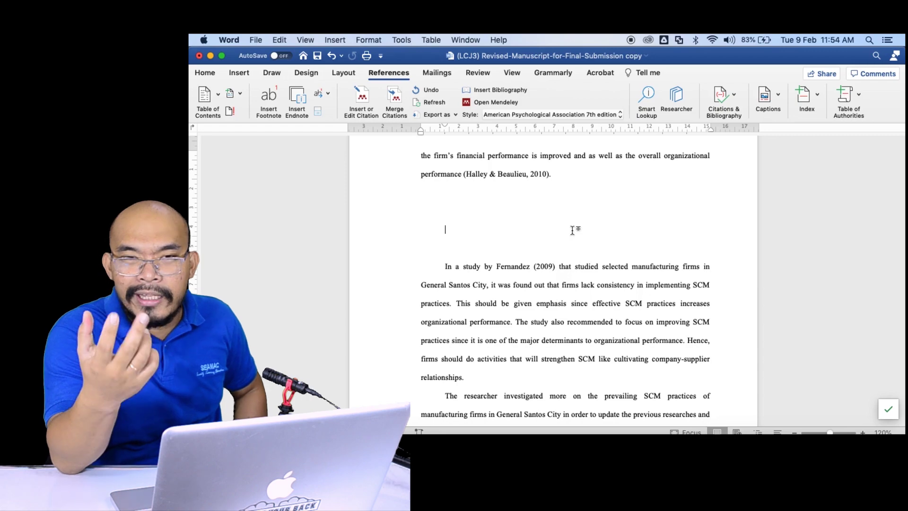
Switch to Google Scholar in Chrome and open its settings.
{"action": "key", "text": "ctrl+Up"}
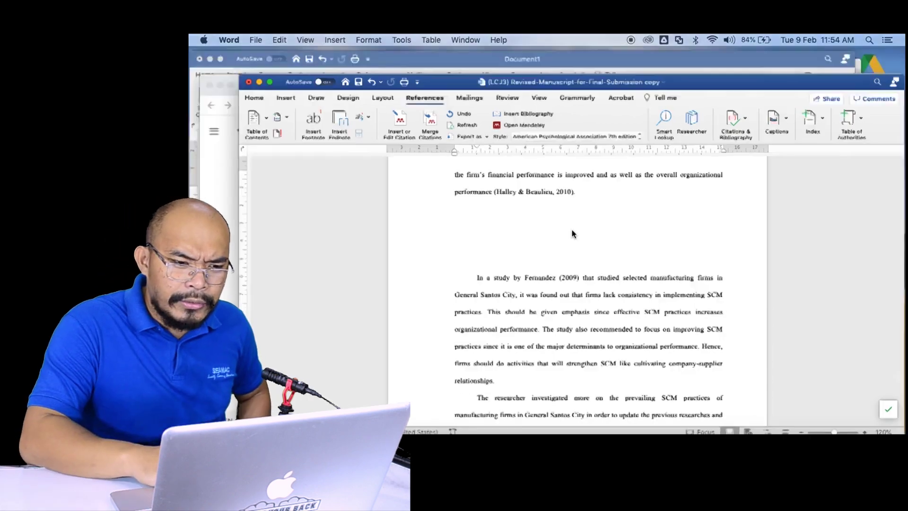
{"action": "left_click", "coordinate": [370, 314]}
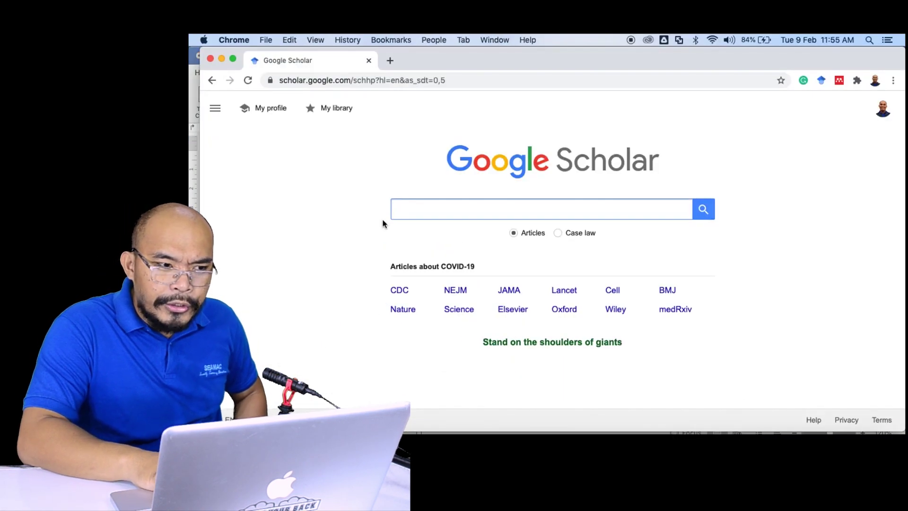
{"action": "left_click", "coordinate": [309, 220]}
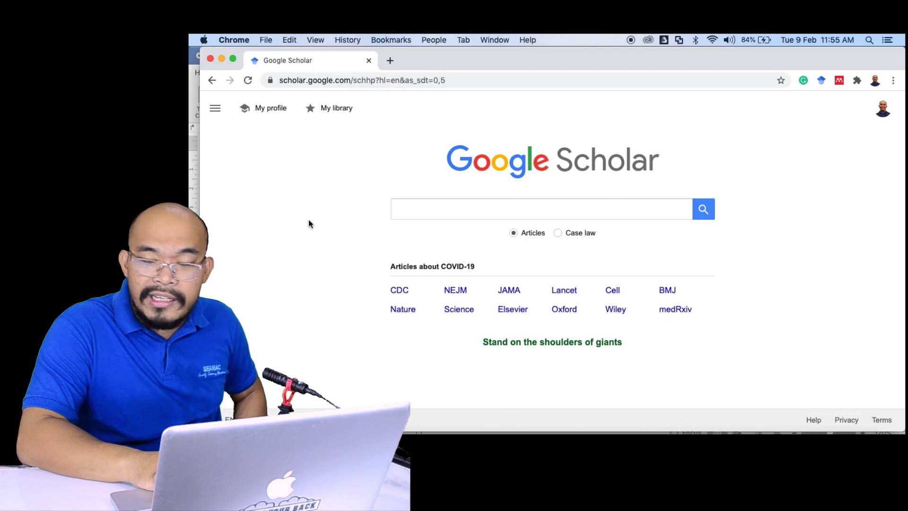
{"action": "left_click", "coordinate": [215, 107]}
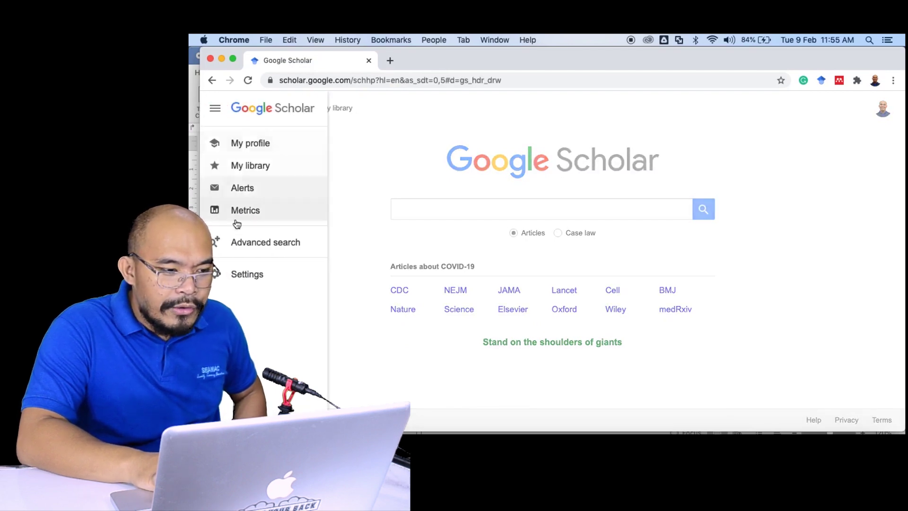
{"action": "left_click", "coordinate": [247, 277]}
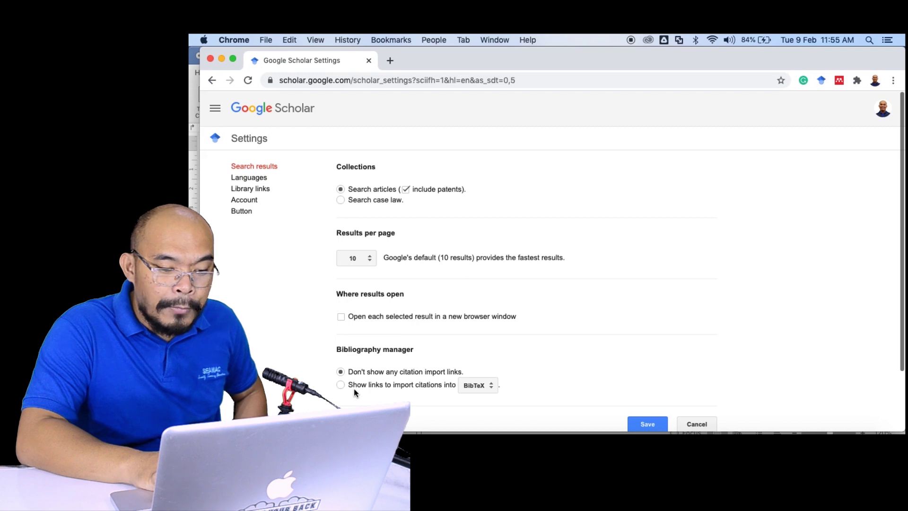
Set the bibliography manager to show links for importing citations into RefMan and save the settings.
{"action": "left_click", "coordinate": [341, 385]}
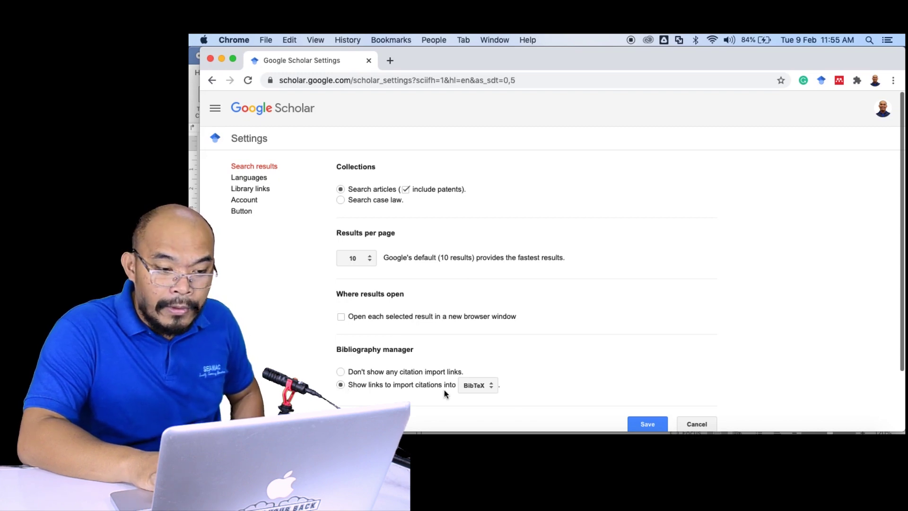
{"action": "left_click", "coordinate": [477, 387]}
{"action": "scroll", "coordinate": [585, 386], "scroll_direction": "down", "scroll_amount": 2}
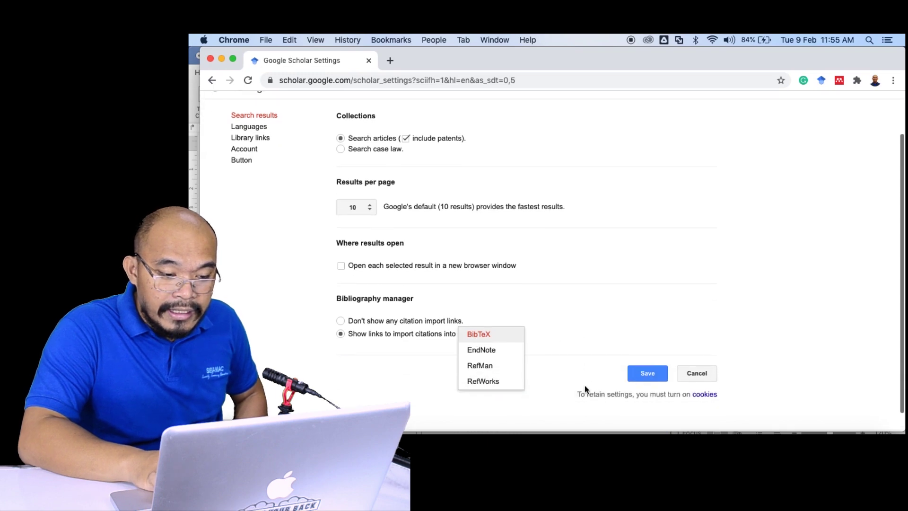
{"action": "left_click", "coordinate": [491, 365]}
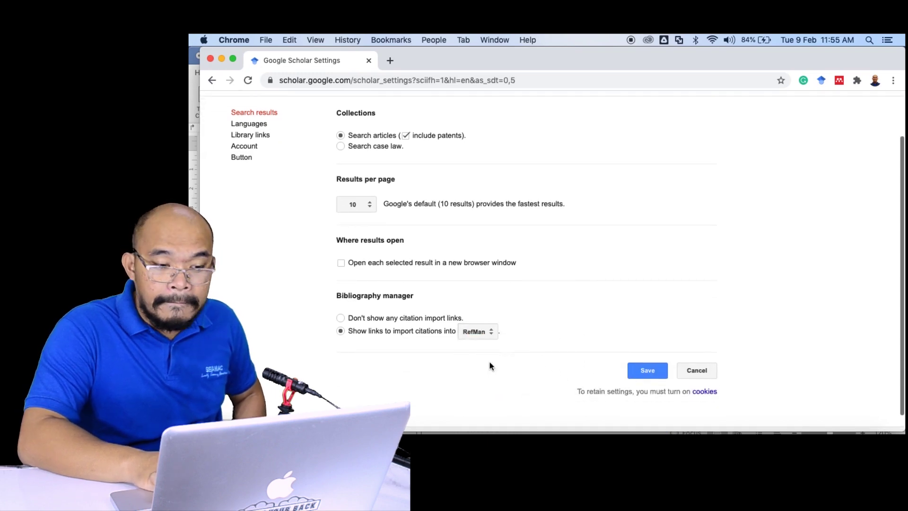
{"action": "left_click", "coordinate": [652, 376]}
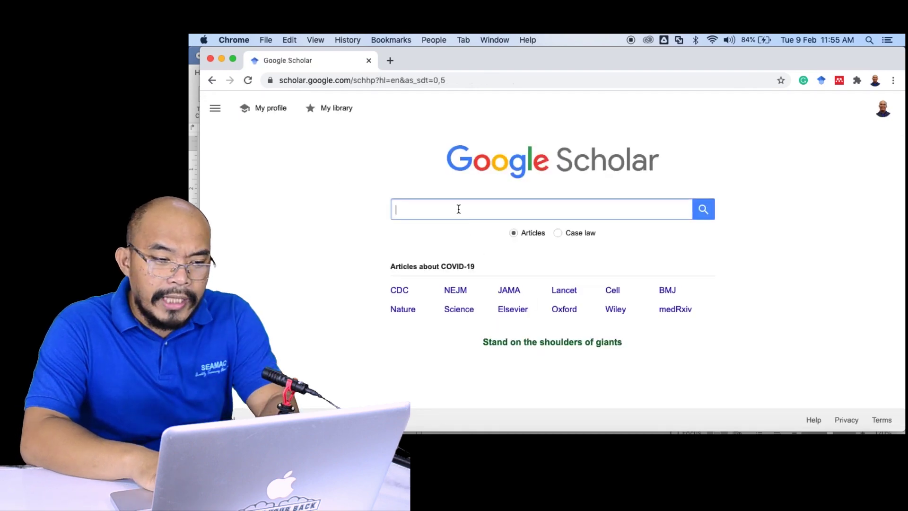
Search Google Scholar for "engineering education in philippines".
{"action": "left_click", "coordinate": [459, 208]}
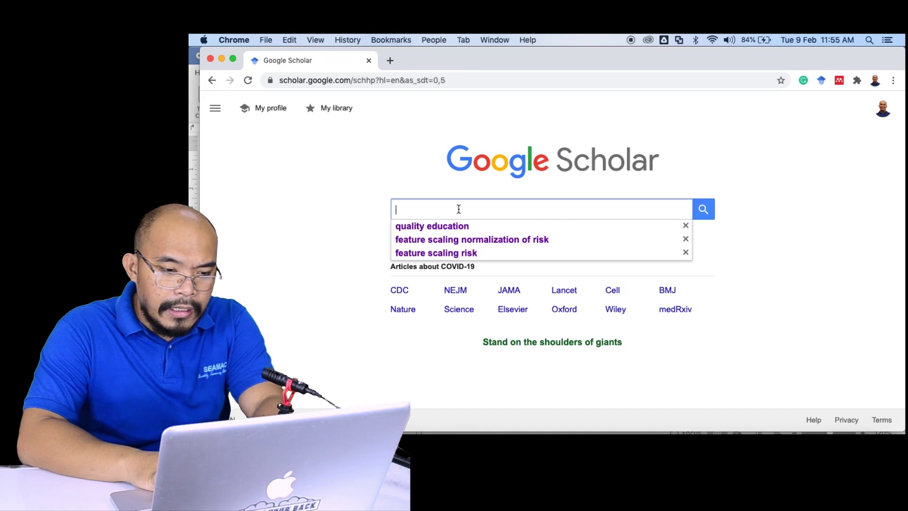
{"action": "type", "text": "engineering"}
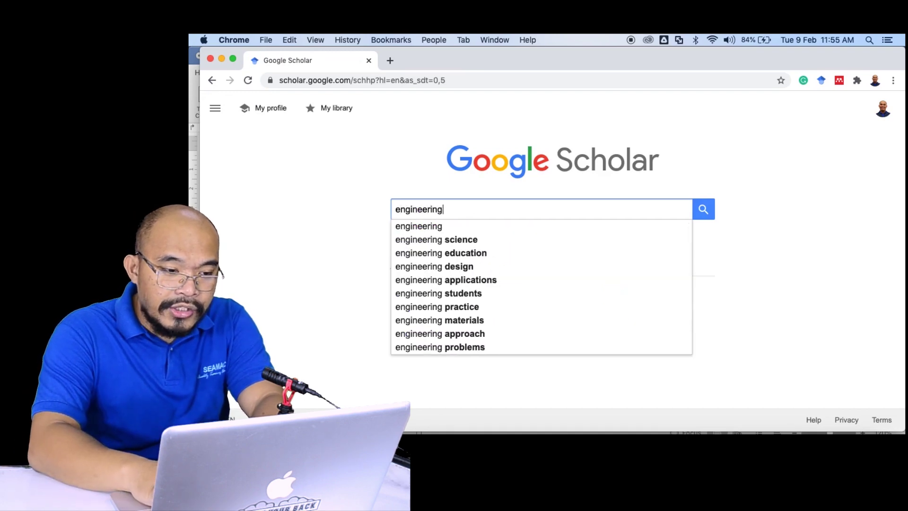
{"action": "type", "text": " educationa"}
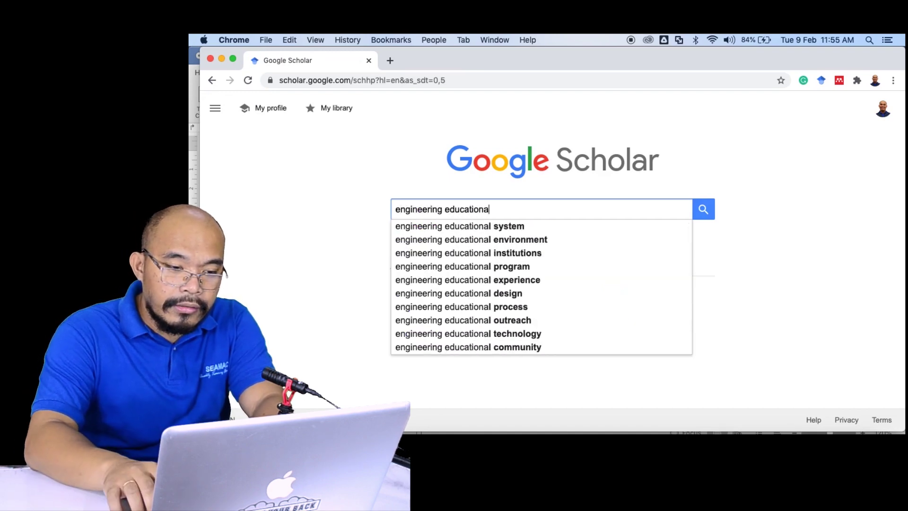
{"action": "key", "text": "BackSpace"}
{"action": "type", "text": "in philippines"}
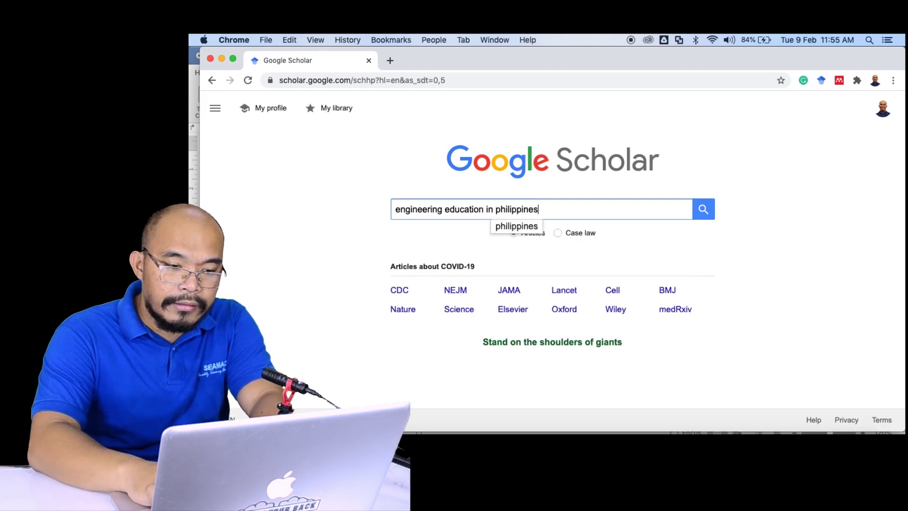
{"action": "key", "text": "Return"}
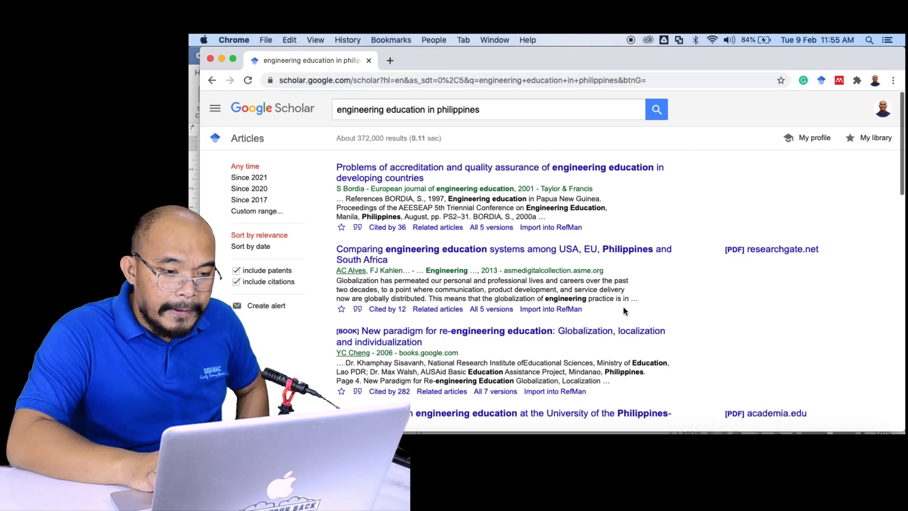
Import the first result, "Problems of accreditation and quality assurance of engineering education in developing countries", through its RefMan link into Mendeley Desktop.
{"action": "scroll", "coordinate": [623, 311], "scroll_direction": "down", "scroll_amount": 2}
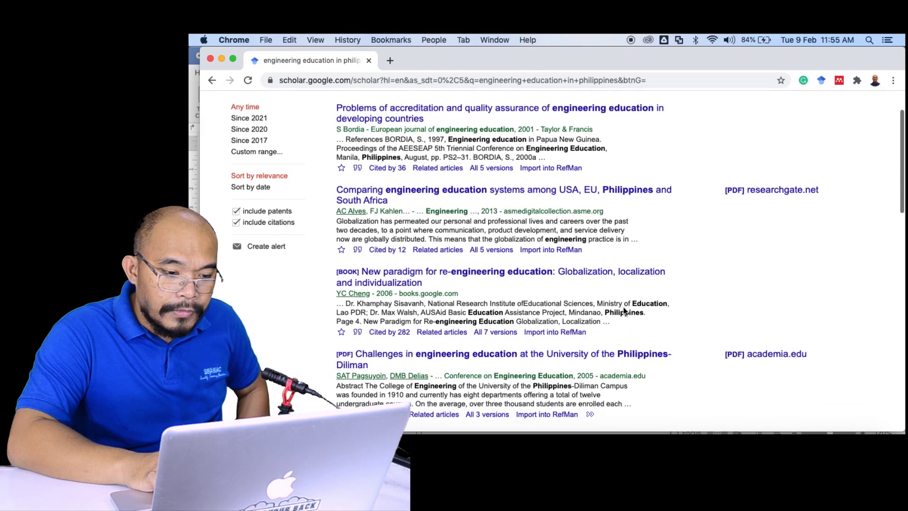
{"action": "scroll", "coordinate": [624, 310], "scroll_direction": "down", "scroll_amount": 3}
{"action": "scroll", "coordinate": [624, 311], "scroll_direction": "up", "scroll_amount": 5}
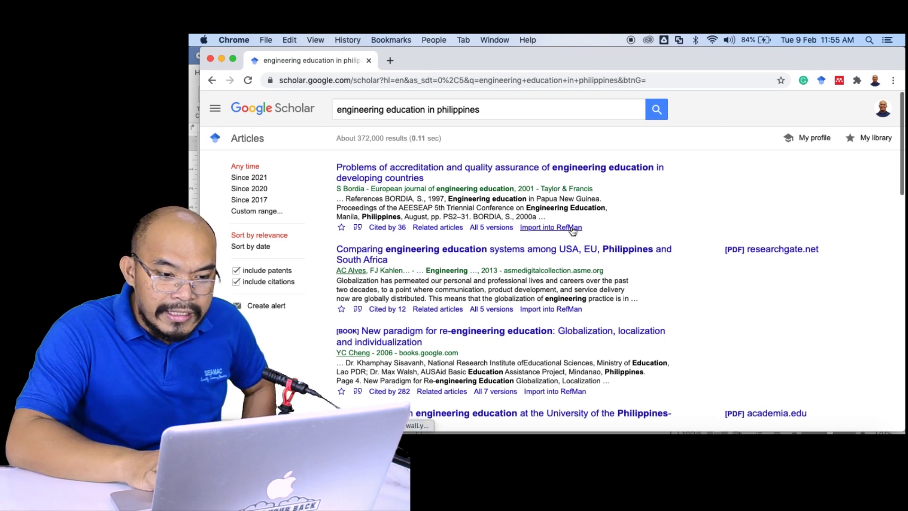
{"action": "left_click", "coordinate": [538, 232]}
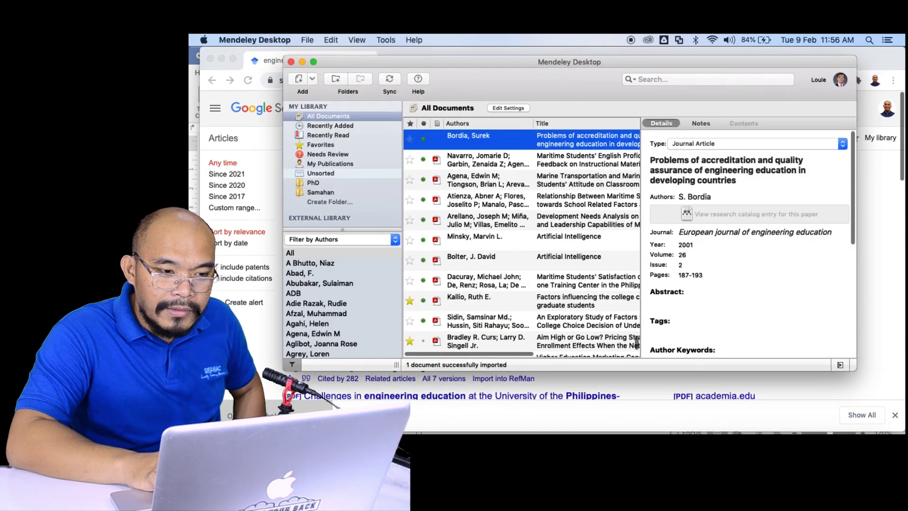
Compare the imported article's details in Mendeley Desktop with its Google Scholar entry, moving the Mendeley window aside as needed.
{"action": "left_click_drag", "start_coordinate": [450, 63], "coordinate": [584, 241]}
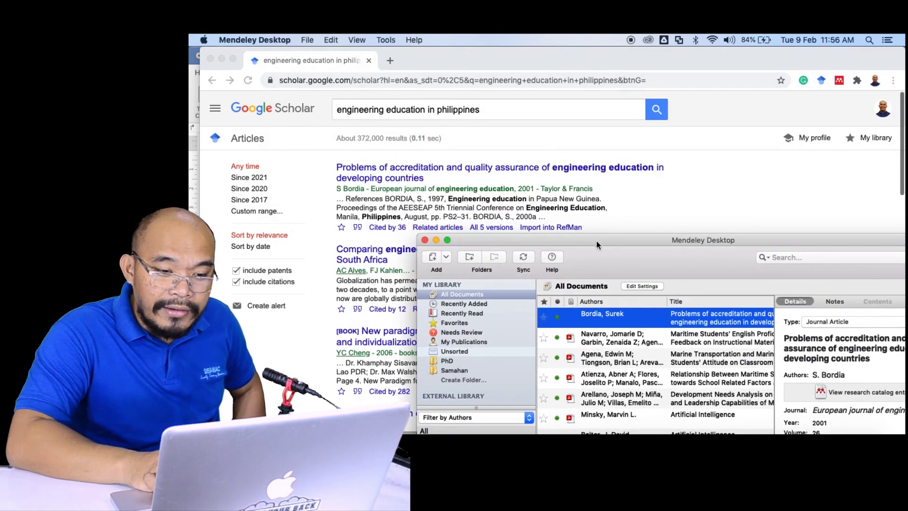
{"action": "left_click_drag", "start_coordinate": [597, 241], "coordinate": [465, 121]}
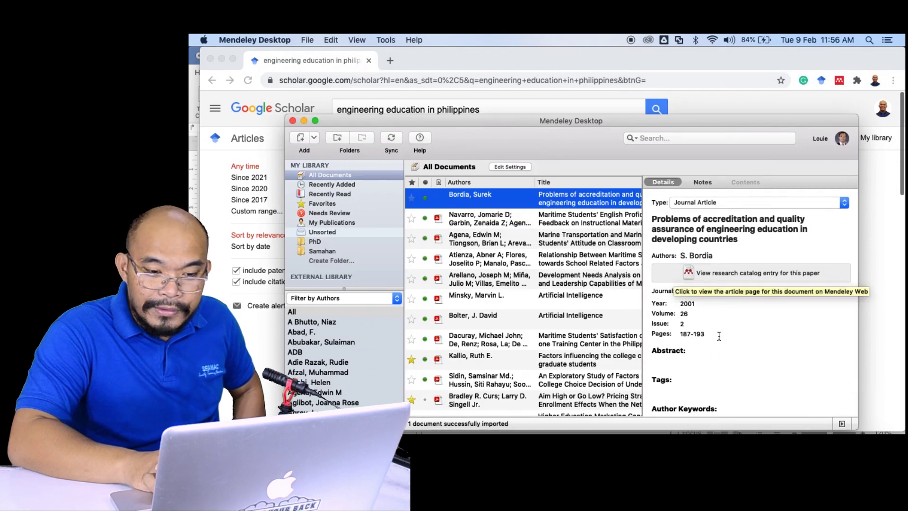
{"action": "scroll", "coordinate": [712, 350], "scroll_direction": "down", "scroll_amount": 5}
{"action": "scroll", "coordinate": [712, 350], "scroll_direction": "up", "scroll_amount": 5}
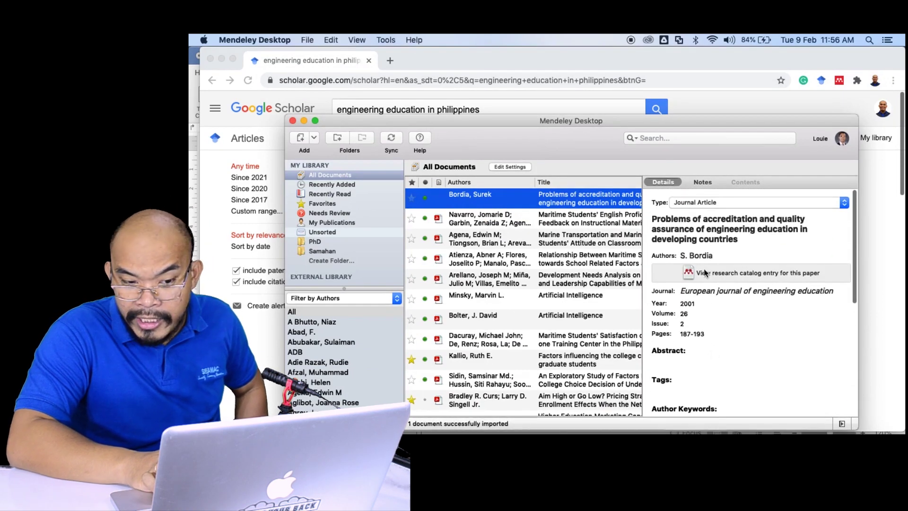
{"action": "scroll", "coordinate": [698, 236], "scroll_direction": "down", "scroll_amount": 2}
{"action": "scroll", "coordinate": [695, 228], "scroll_direction": "up", "scroll_amount": 2}
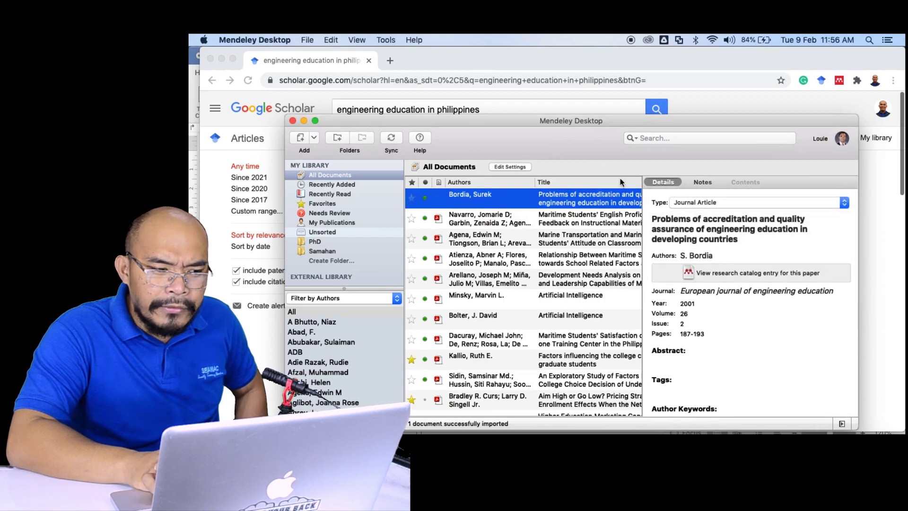
{"action": "left_click_drag", "start_coordinate": [549, 122], "coordinate": [621, 215]}
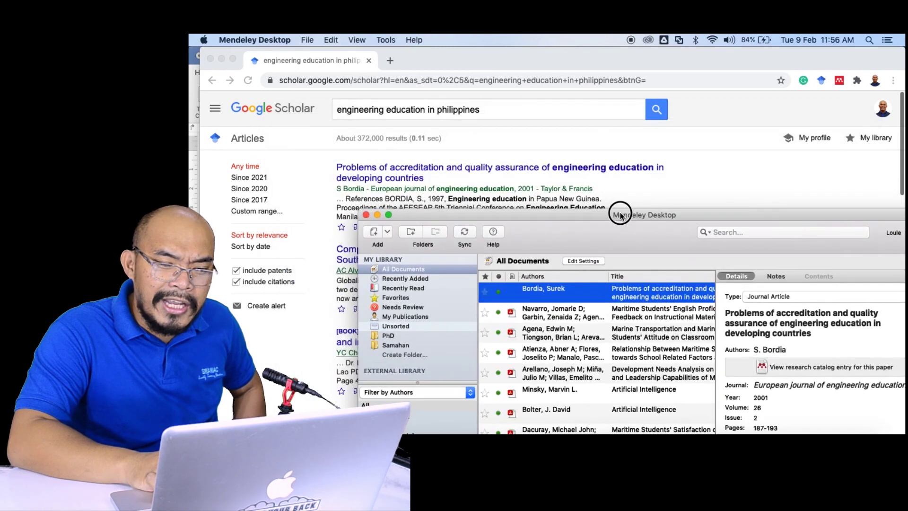
{"action": "left_click_drag", "start_coordinate": [620, 216], "coordinate": [506, 66]}
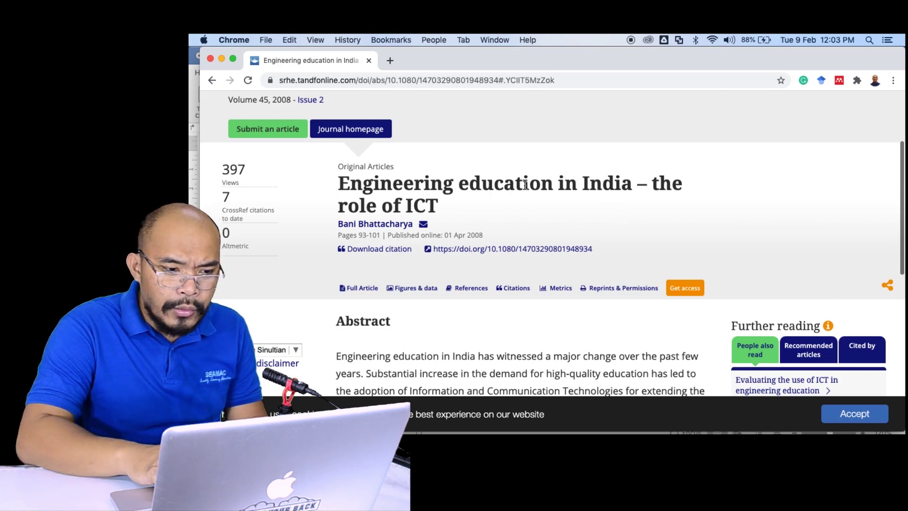
Copy the DOI link of "Engineering education in India – the role of ICT" and open the paper with it on sci-hub.se in a new tab.
{"action": "right_click", "coordinate": [565, 254]}
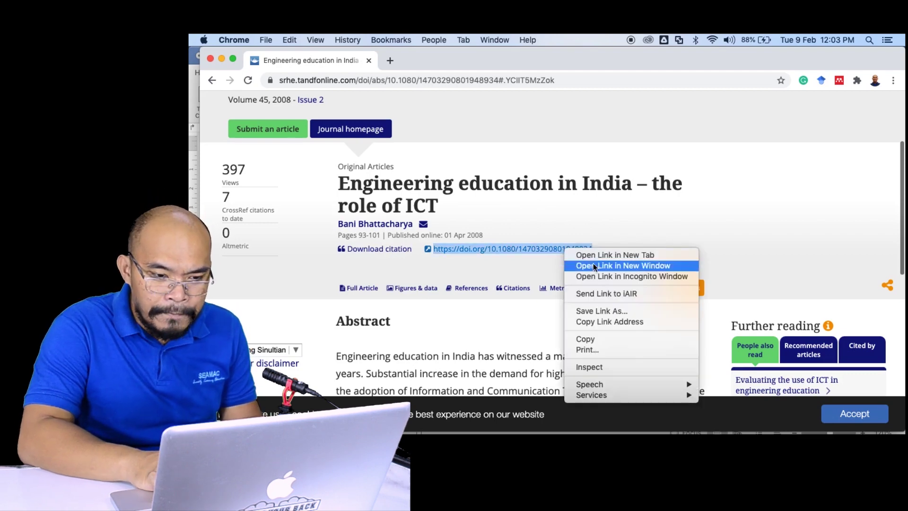
{"action": "left_click", "coordinate": [605, 322]}
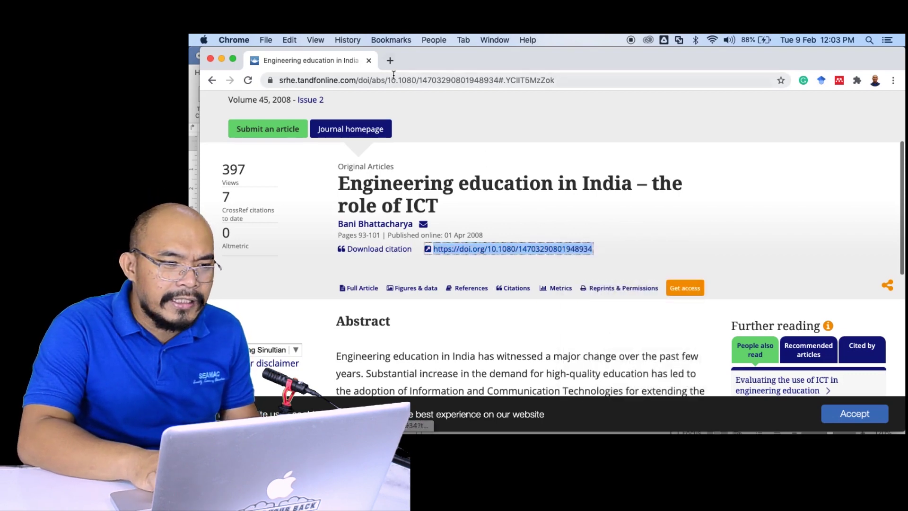
{"action": "left_click", "coordinate": [391, 61]}
{"action": "type", "text": "sci"}
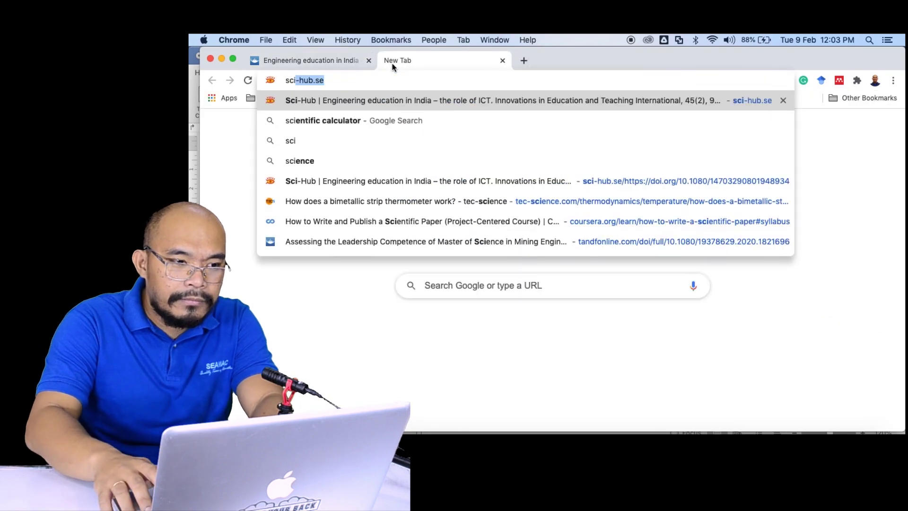
{"action": "key", "text": "Return"}
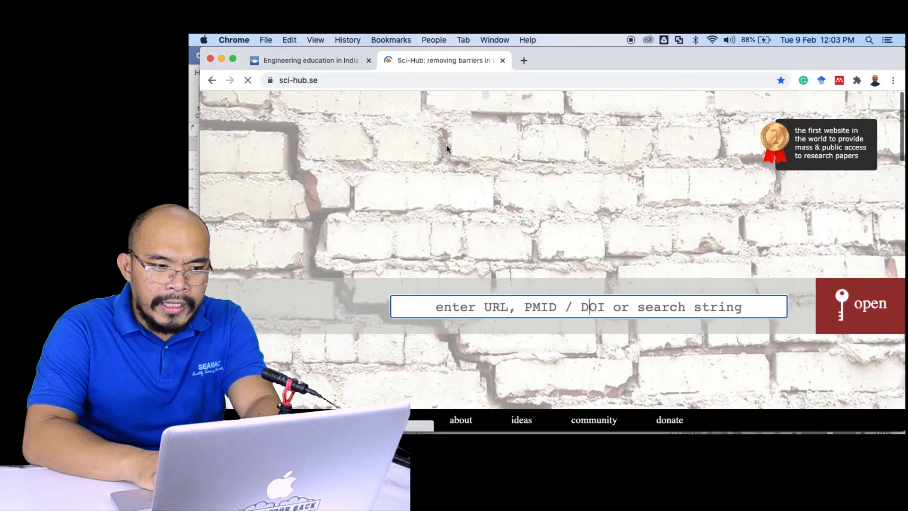
{"action": "key", "text": "super+v"}
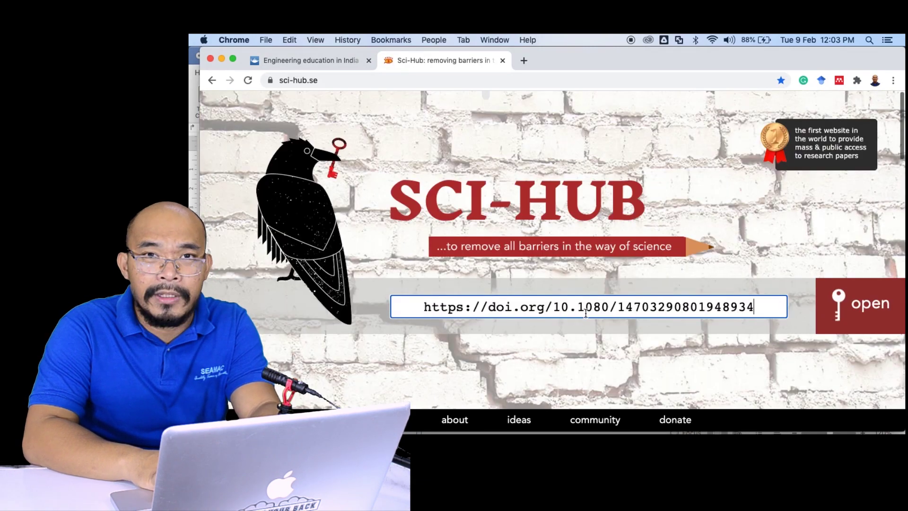
{"action": "left_click", "coordinate": [883, 312]}
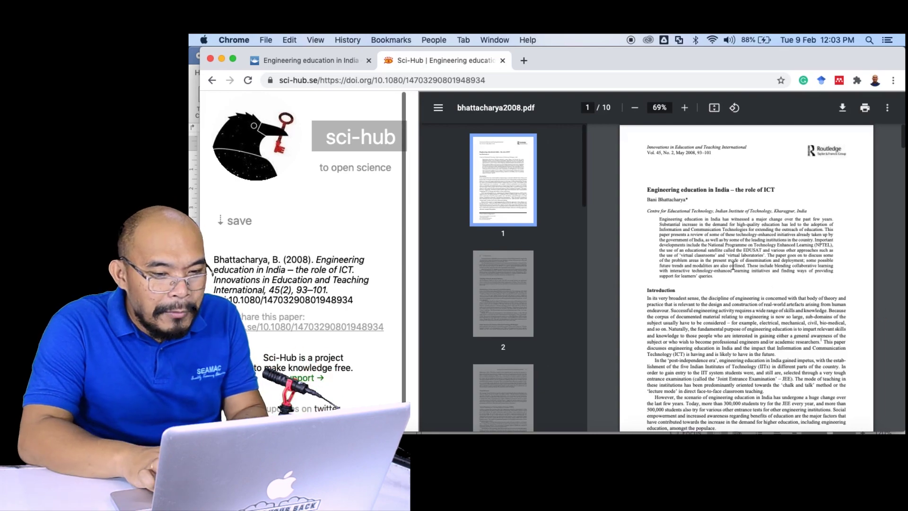
Skim the opened paper's first pages and start downloading its PDF.
{"action": "scroll", "coordinate": [731, 265], "scroll_direction": "down", "scroll_amount": 3}
{"action": "scroll", "coordinate": [731, 265], "scroll_direction": "down", "scroll_amount": 3}
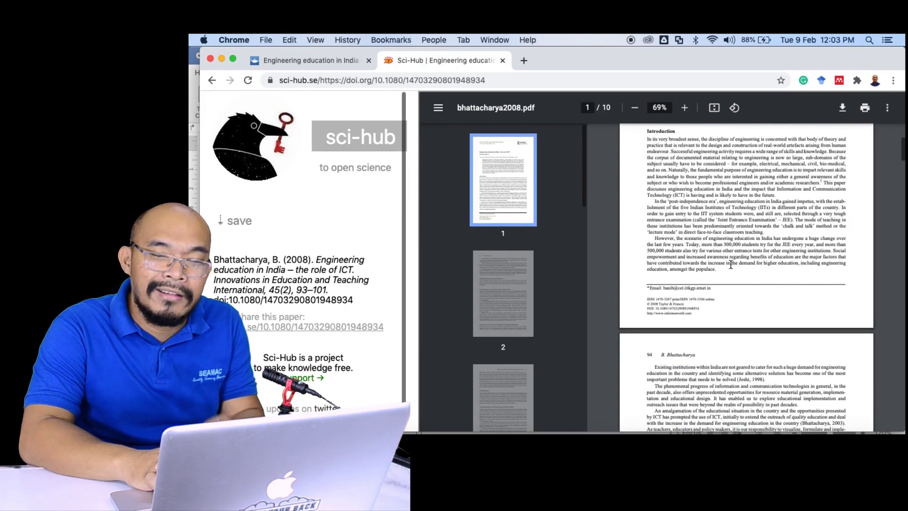
{"action": "scroll", "coordinate": [731, 265], "scroll_direction": "up", "scroll_amount": 5}
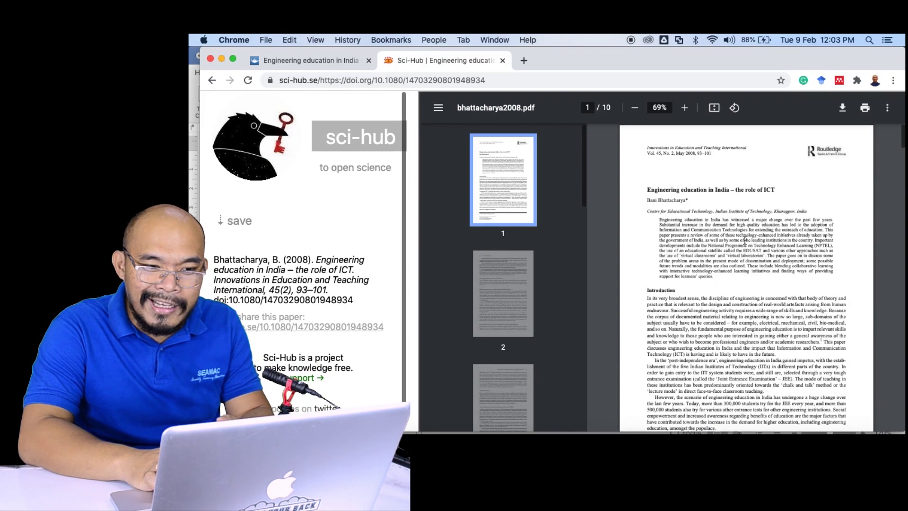
{"action": "left_click", "coordinate": [844, 109]}
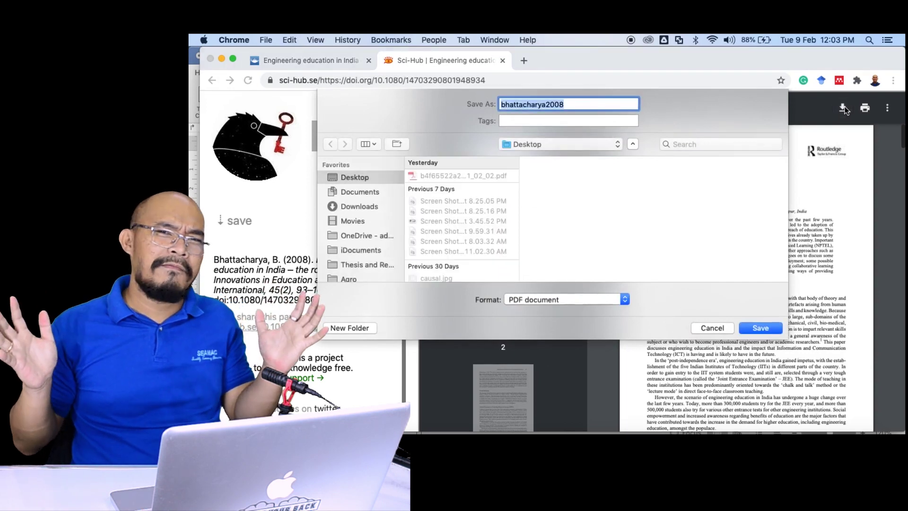